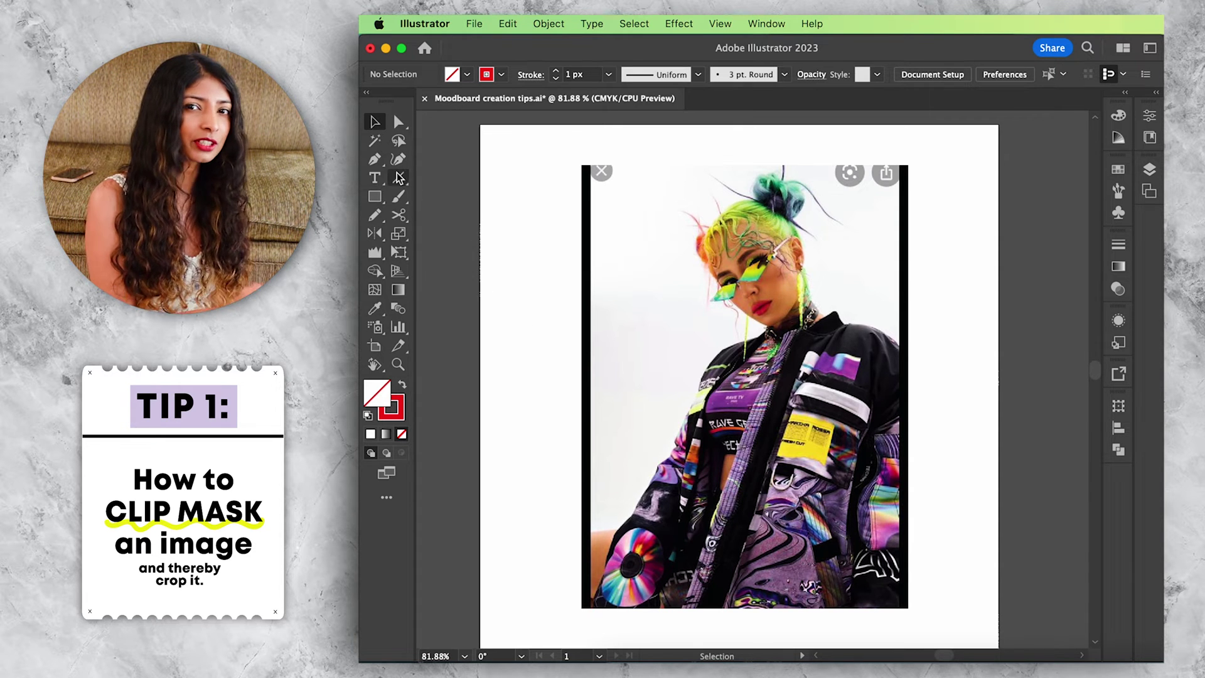
- Trace the model's outline with the Pen tool, from the photo's lower-left edge up the jacket to the neck
{"action": "left_click", "coordinate": [374, 159]}
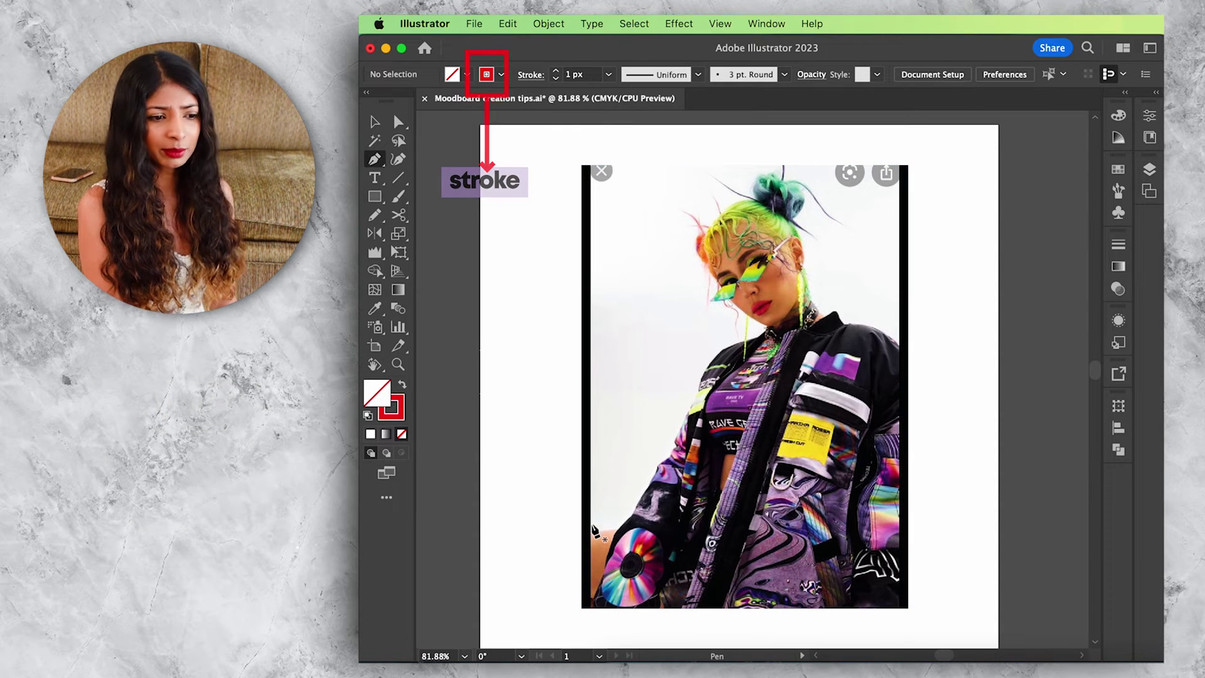
{"action": "left_click_drag", "start_coordinate": [592, 532], "coordinate": [608, 537]}
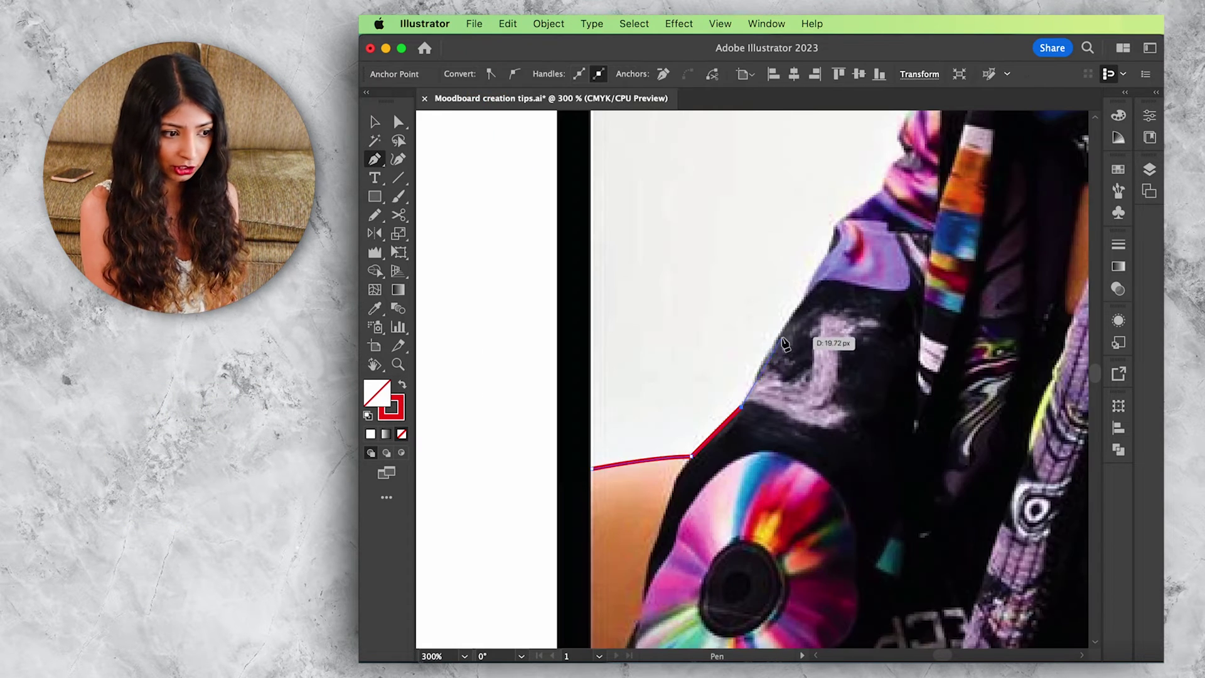
{"action": "left_click", "coordinate": [781, 331]}
{"action": "left_click", "coordinate": [814, 283]}
{"action": "scroll", "coordinate": [898, 188], "scroll_direction": "up", "scroll_amount": 5}
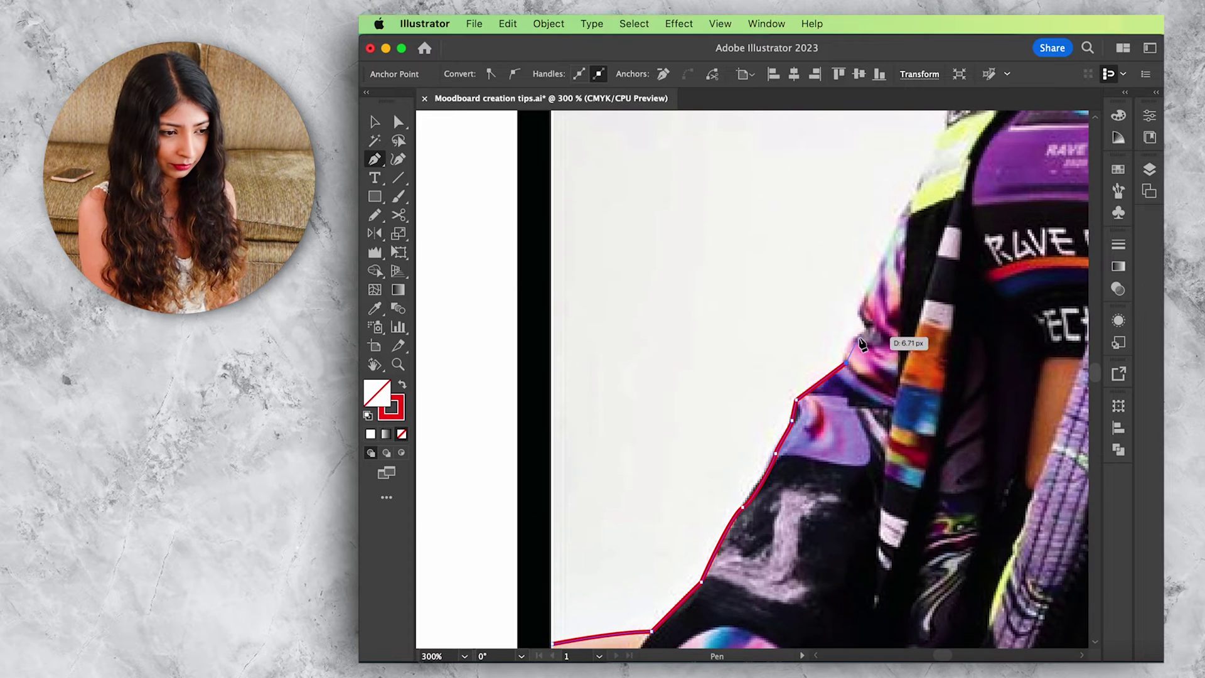
{"action": "scroll", "coordinate": [918, 205], "scroll_direction": "up", "scroll_amount": 5}
{"action": "left_click", "coordinate": [867, 337]}
{"action": "left_click", "coordinate": [920, 280]}
{"action": "left_click", "coordinate": [960, 257]}
{"action": "scroll", "coordinate": [960, 258], "scroll_direction": "right", "scroll_amount": 5}
{"action": "left_click", "coordinate": [817, 245]}
{"action": "left_click", "coordinate": [857, 221]}
{"action": "left_click", "coordinate": [864, 192]}
{"action": "scroll", "coordinate": [873, 207], "scroll_direction": "up", "scroll_amount": 5}
- Continue the pen outline around her hair and head, then close it at the starting point
{"action": "left_click", "coordinate": [648, 169]}
{"action": "scroll", "coordinate": [807, 272], "scroll_direction": "up", "scroll_amount": 5}
{"action": "left_click", "coordinate": [807, 272]}
{"action": "scroll", "coordinate": [834, 497], "scroll_direction": "down", "scroll_amount": 5}
{"action": "left_click", "coordinate": [833, 498]}
{"action": "scroll", "coordinate": [992, 509], "scroll_direction": "down", "scroll_amount": 10}
{"action": "scroll", "coordinate": [992, 510], "scroll_direction": "left", "scroll_amount": 10}
{"action": "left_click", "coordinate": [626, 268]}
- Select the traced outline and the photo together and make a clipping mask
{"action": "key", "text": "super+0"}
{"action": "key", "text": "v"}
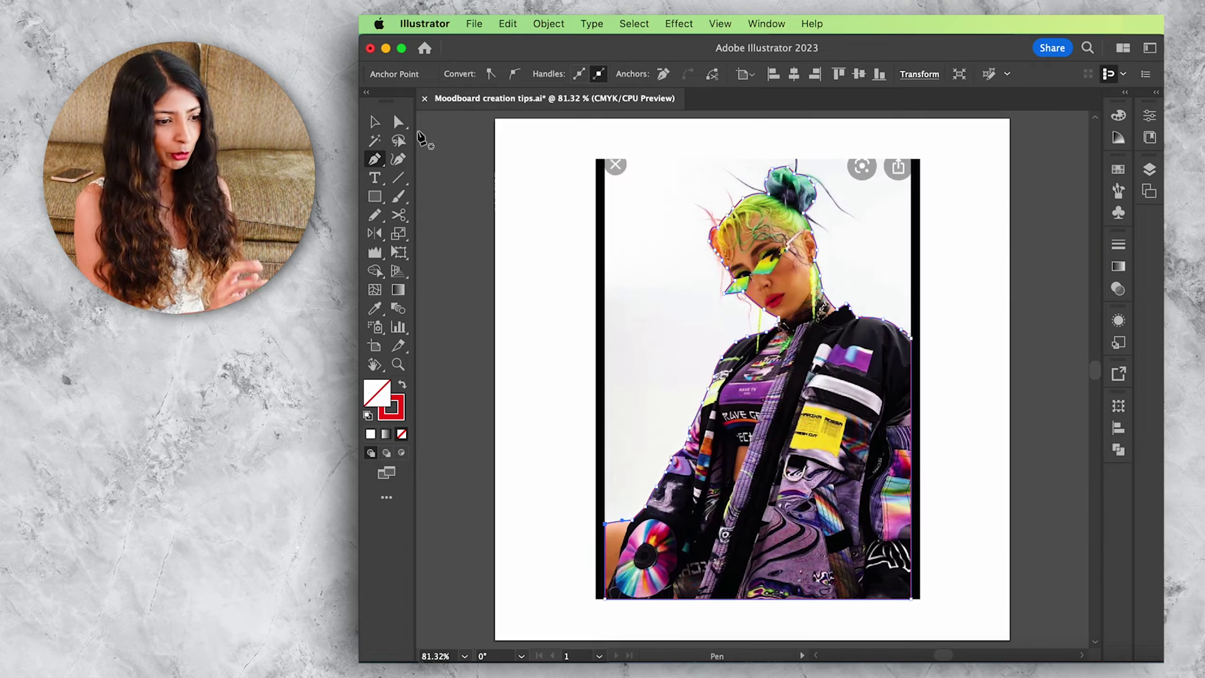
{"action": "left_click", "coordinate": [487, 251]}
{"action": "left_click", "coordinate": [619, 525]}
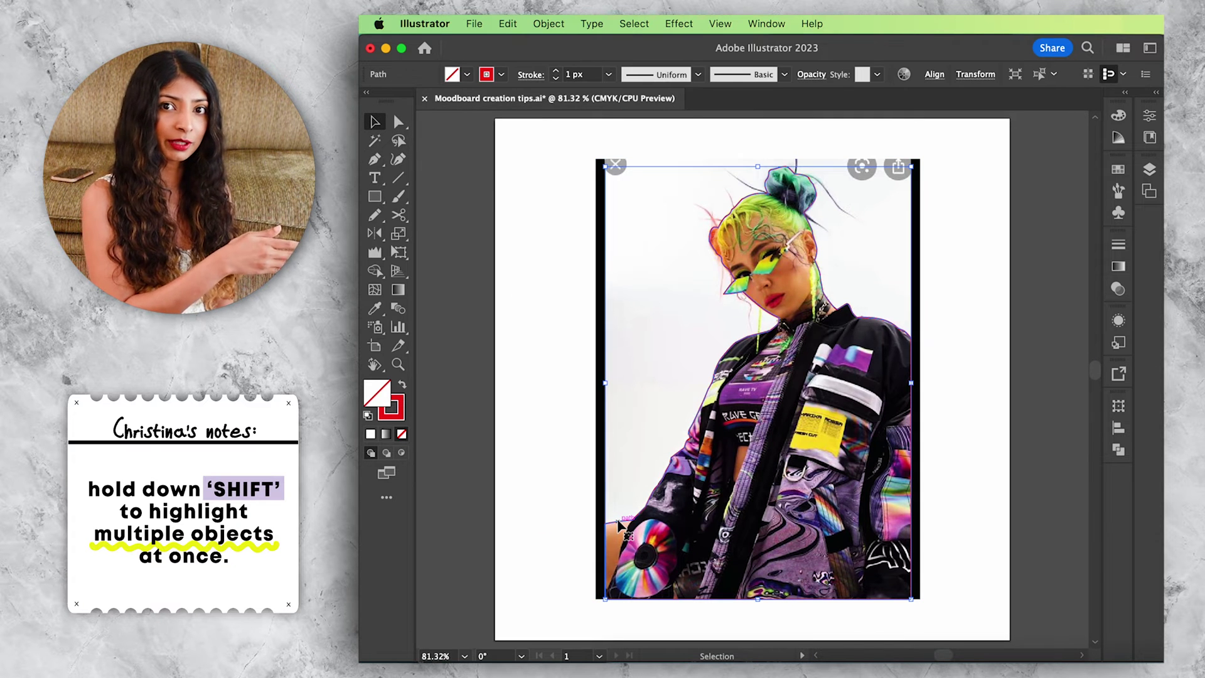
{"action": "left_click", "coordinate": [627, 435], "text": "shift"}
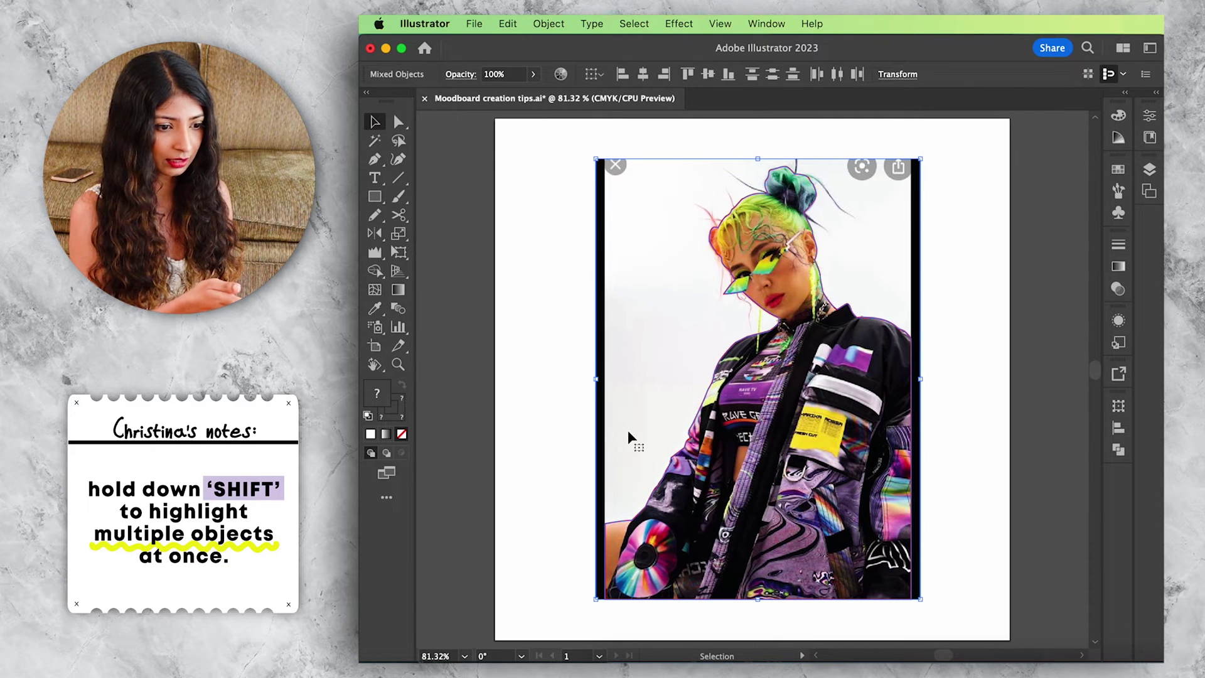
{"action": "right_click", "coordinate": [628, 435]}
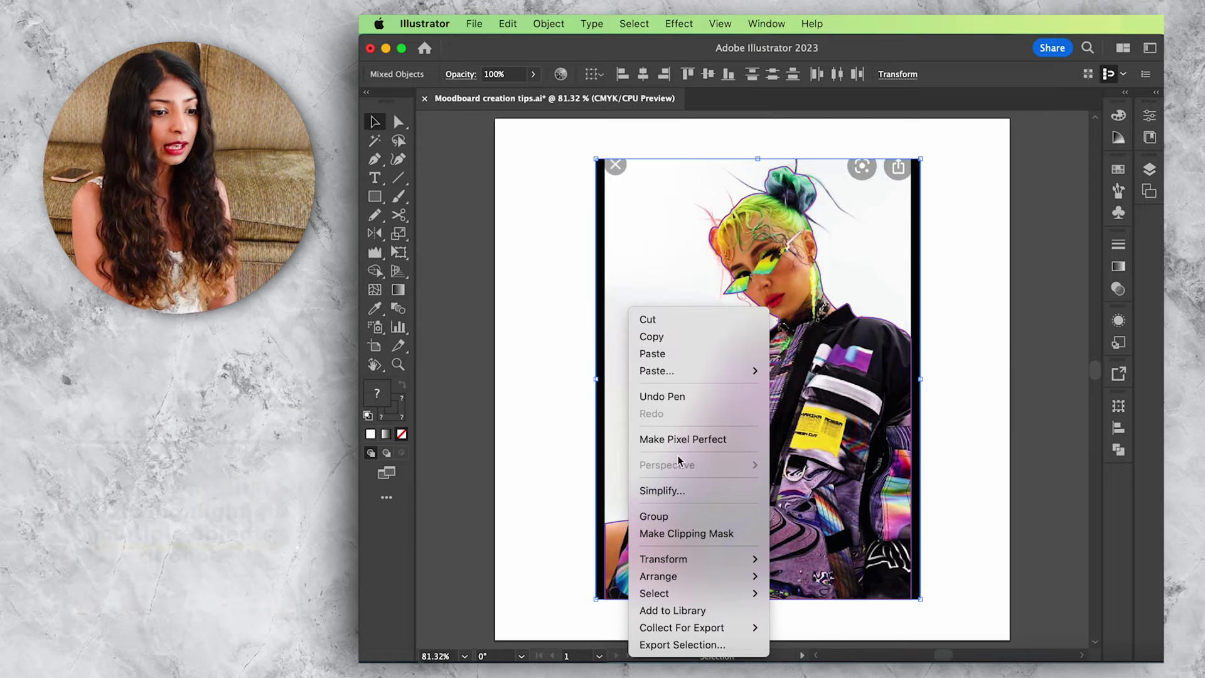
{"action": "left_click", "coordinate": [708, 534]}
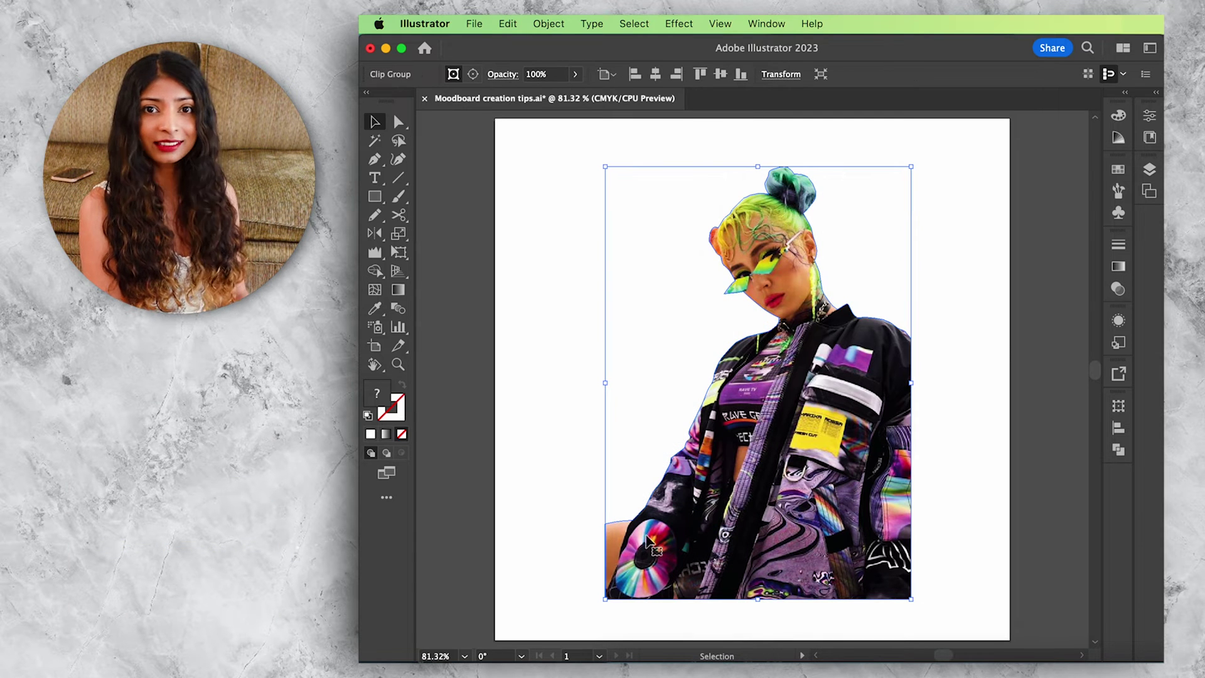
- Deselect the clipped photo and pick the Pen tool to trace the turtleneck model
{"action": "left_click", "coordinate": [568, 548]}
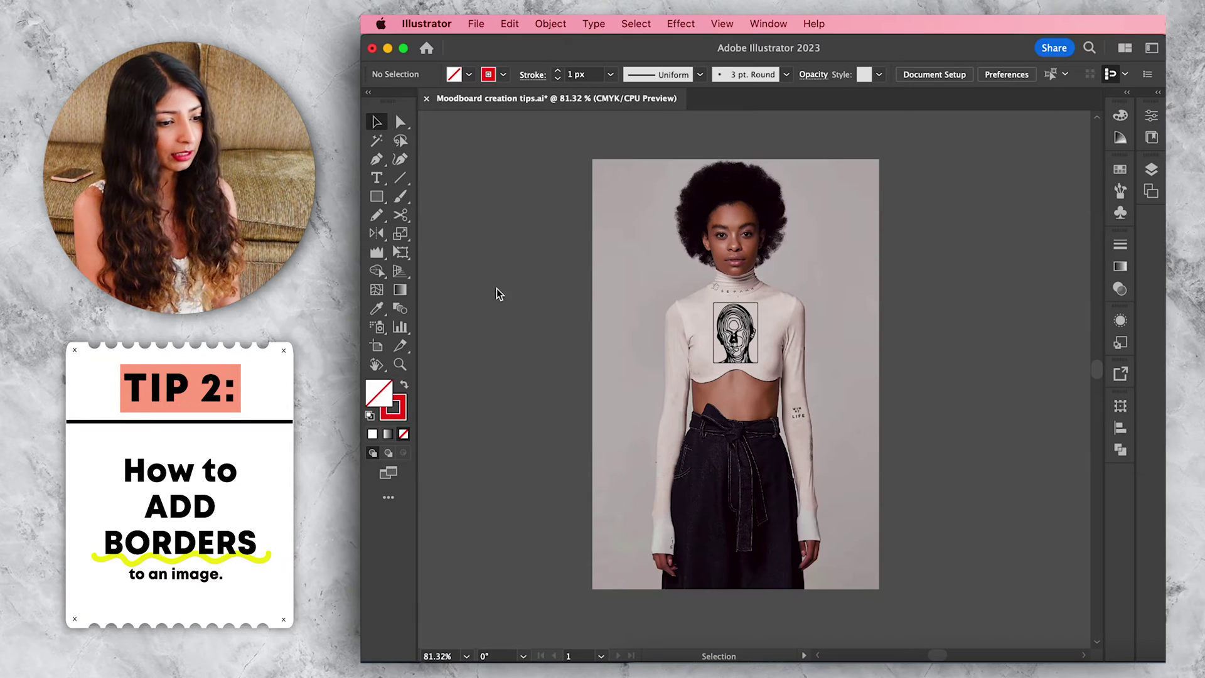
{"action": "key", "text": "p"}
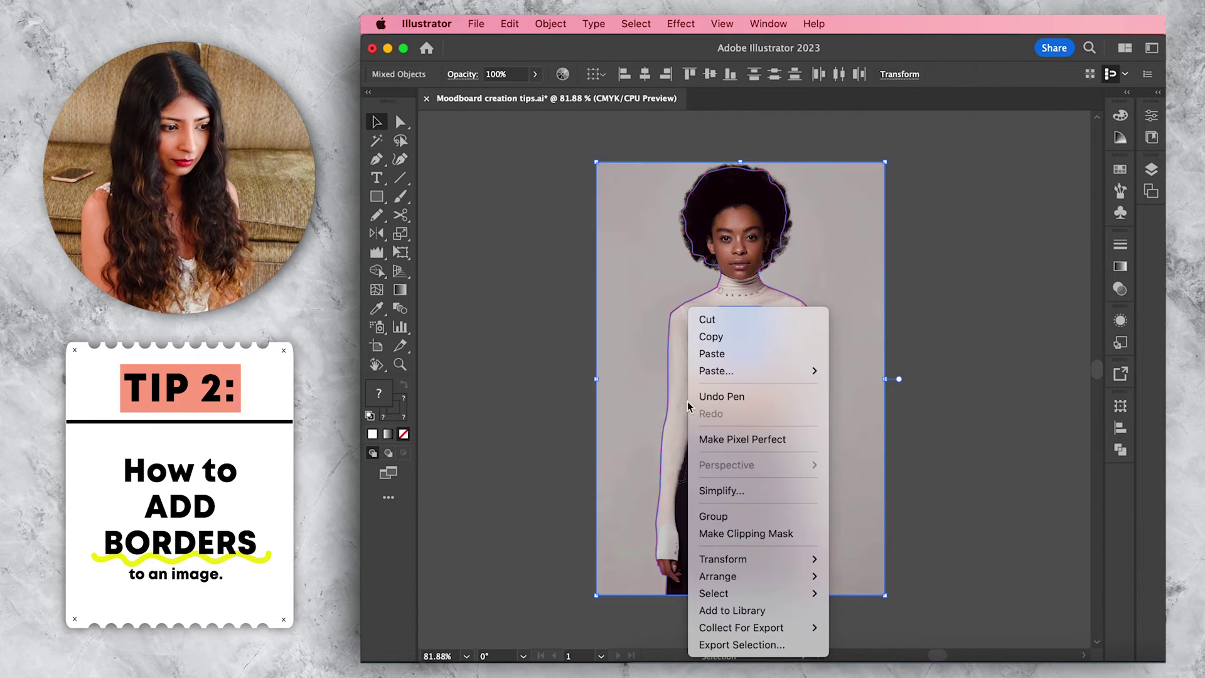
- Select the turtleneck model's clipping outline with Group Selection and paste a duplicate in place
{"action": "left_click", "coordinate": [758, 536]}
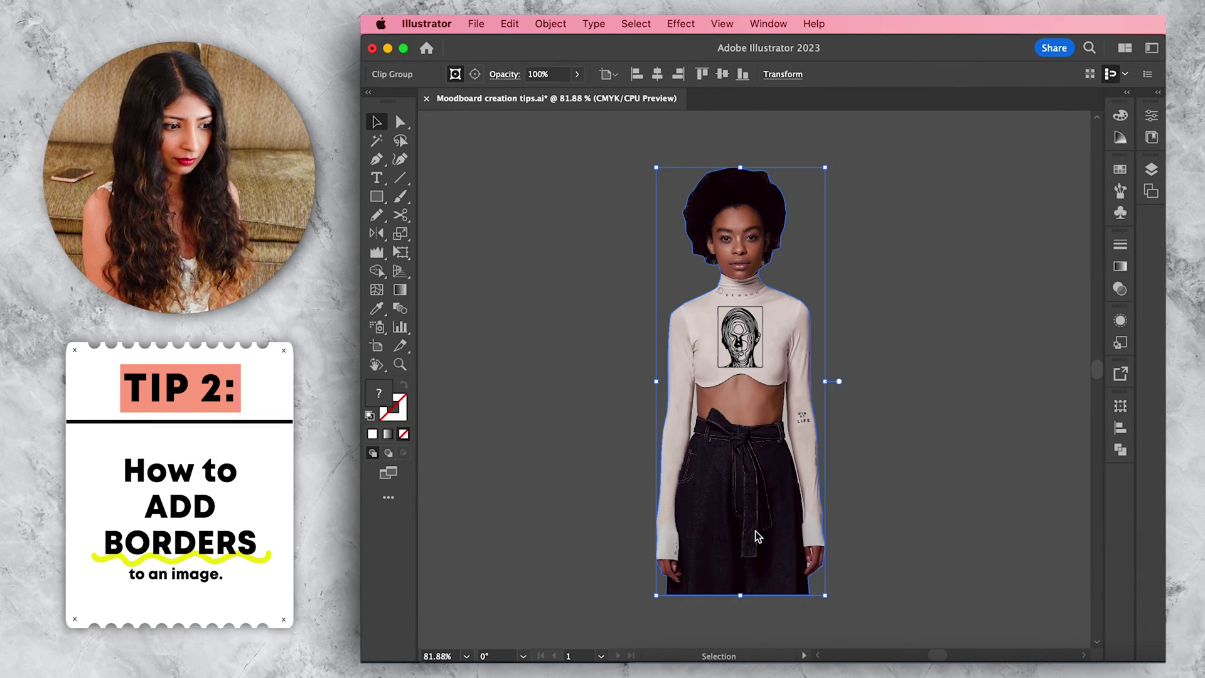
{"action": "left_click", "coordinate": [915, 509]}
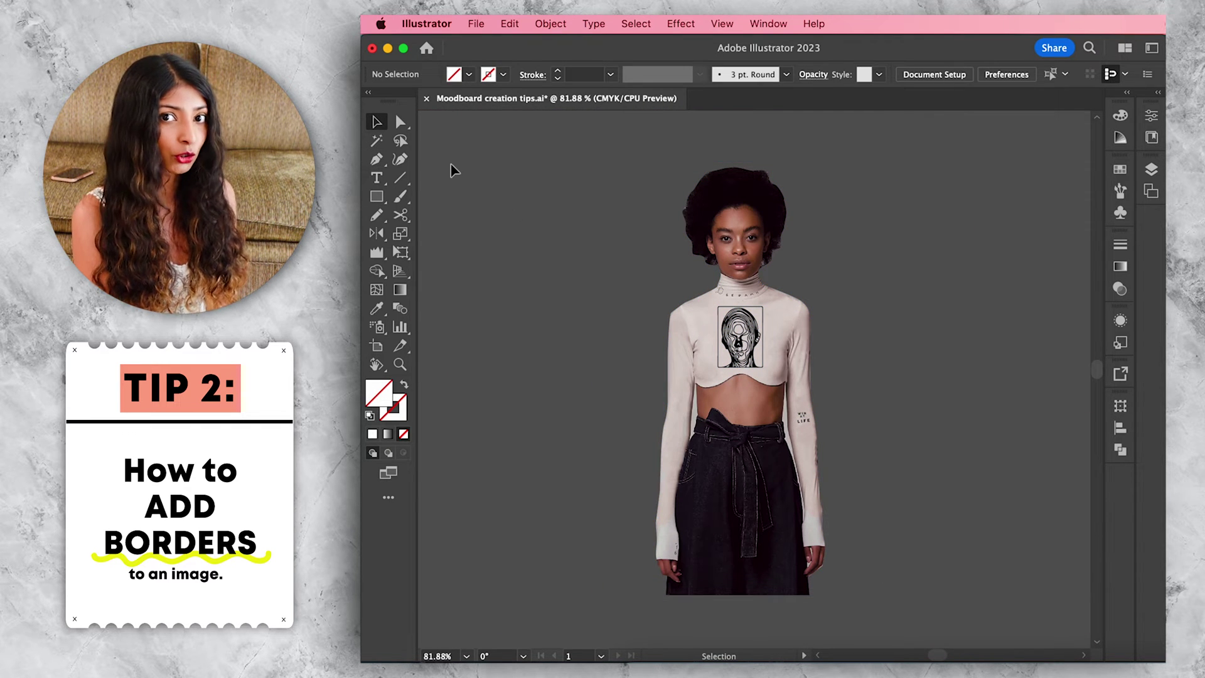
{"action": "left_click_drag", "start_coordinate": [402, 122], "coordinate": [433, 140]}
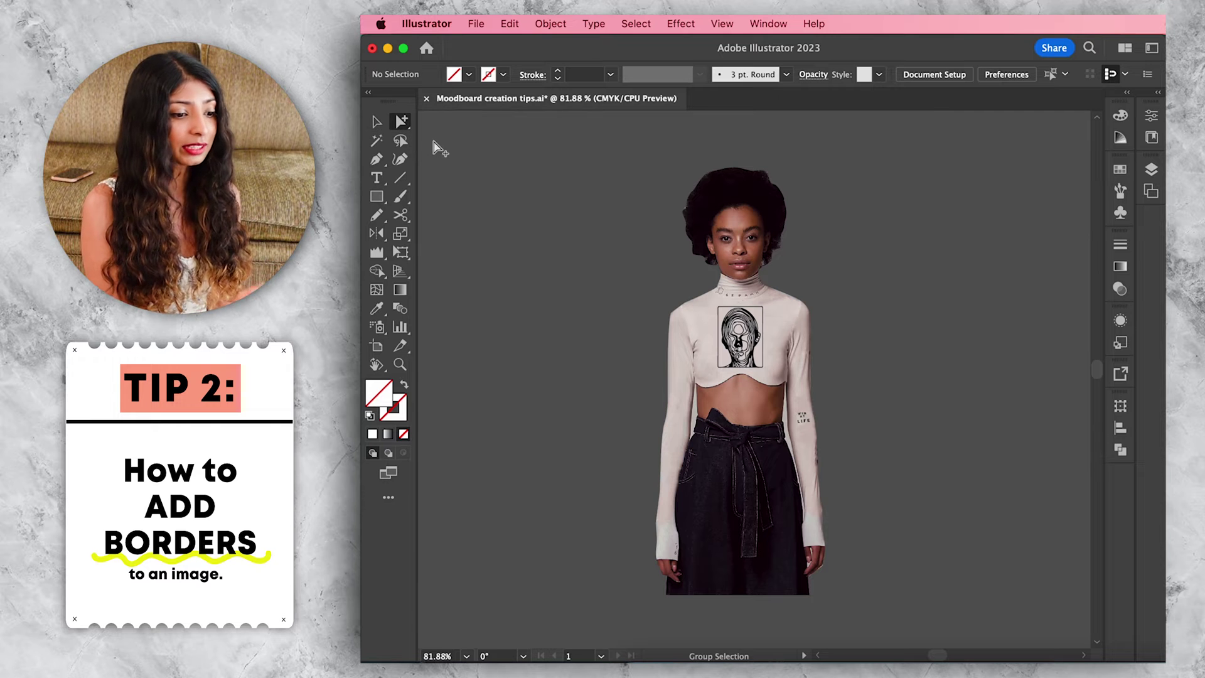
{"action": "left_click", "coordinate": [684, 217]}
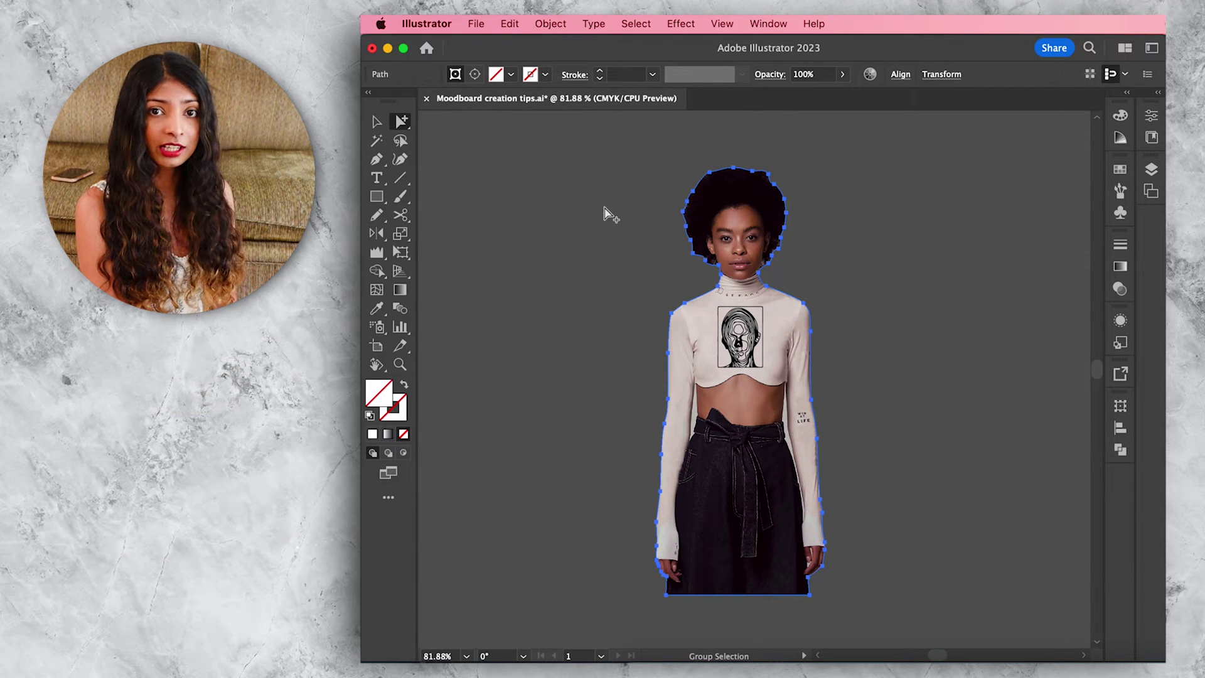
{"action": "key", "text": "super+shift+v"}
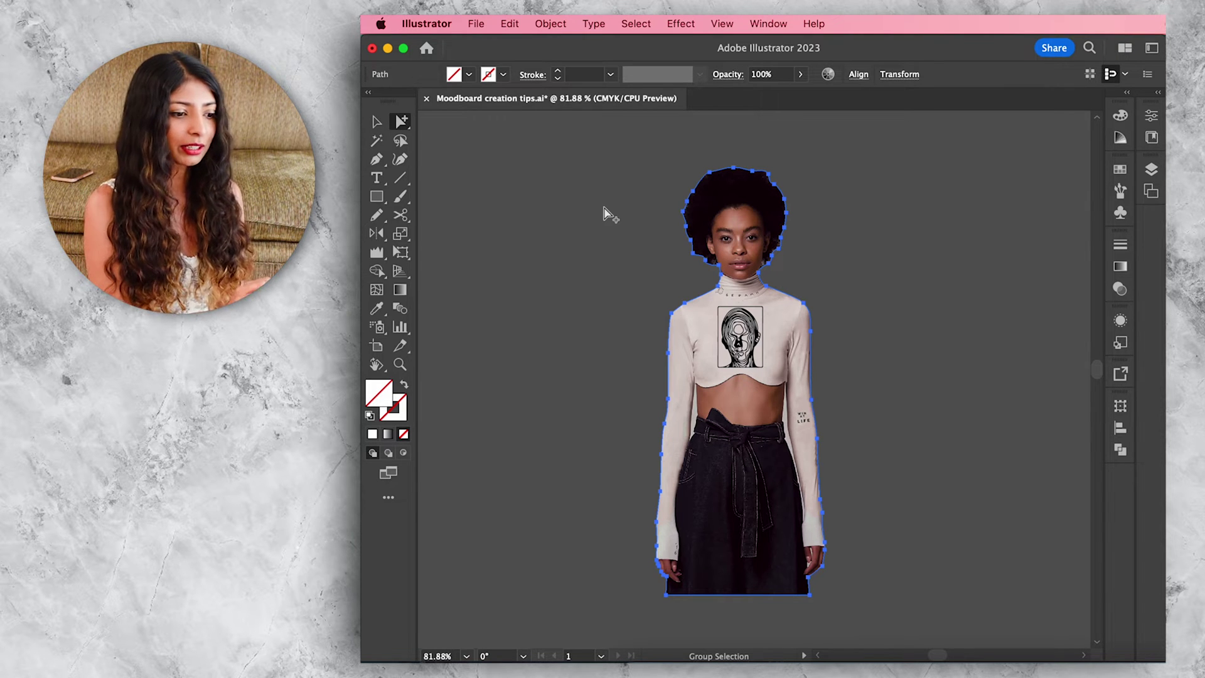
- Give the duplicated outline a white stroke 6 px thick
{"action": "left_click", "coordinate": [503, 75]}
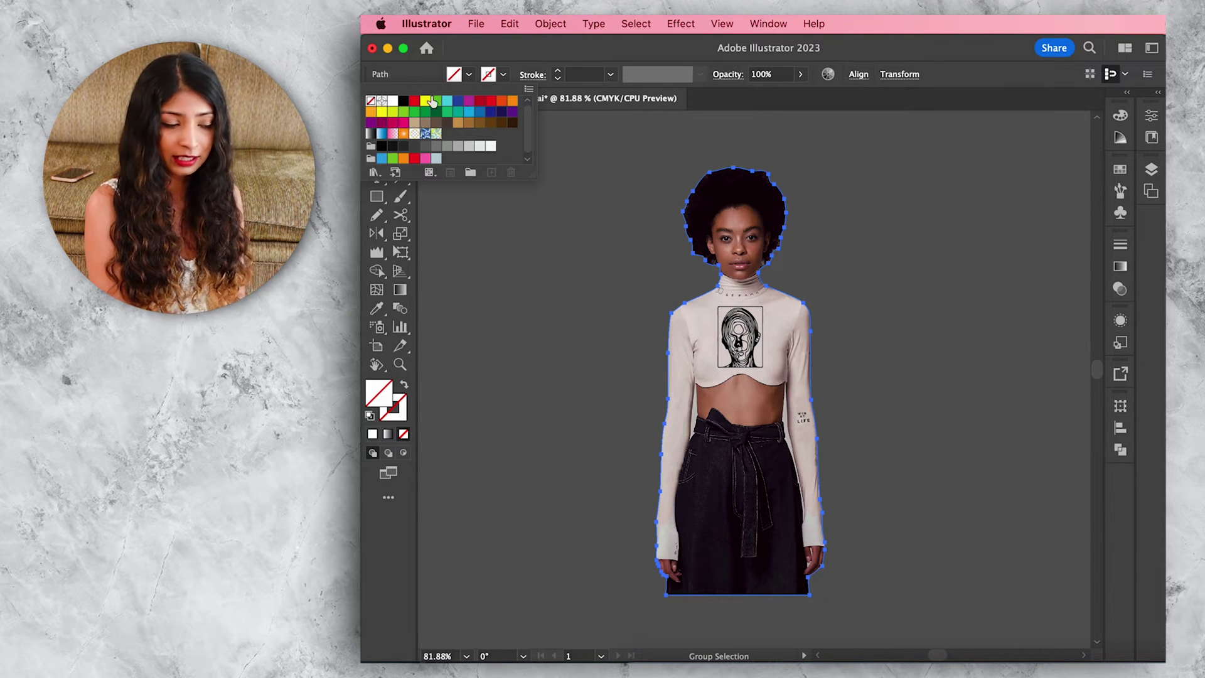
{"action": "left_click", "coordinate": [393, 105]}
{"action": "left_click", "coordinate": [612, 76]}
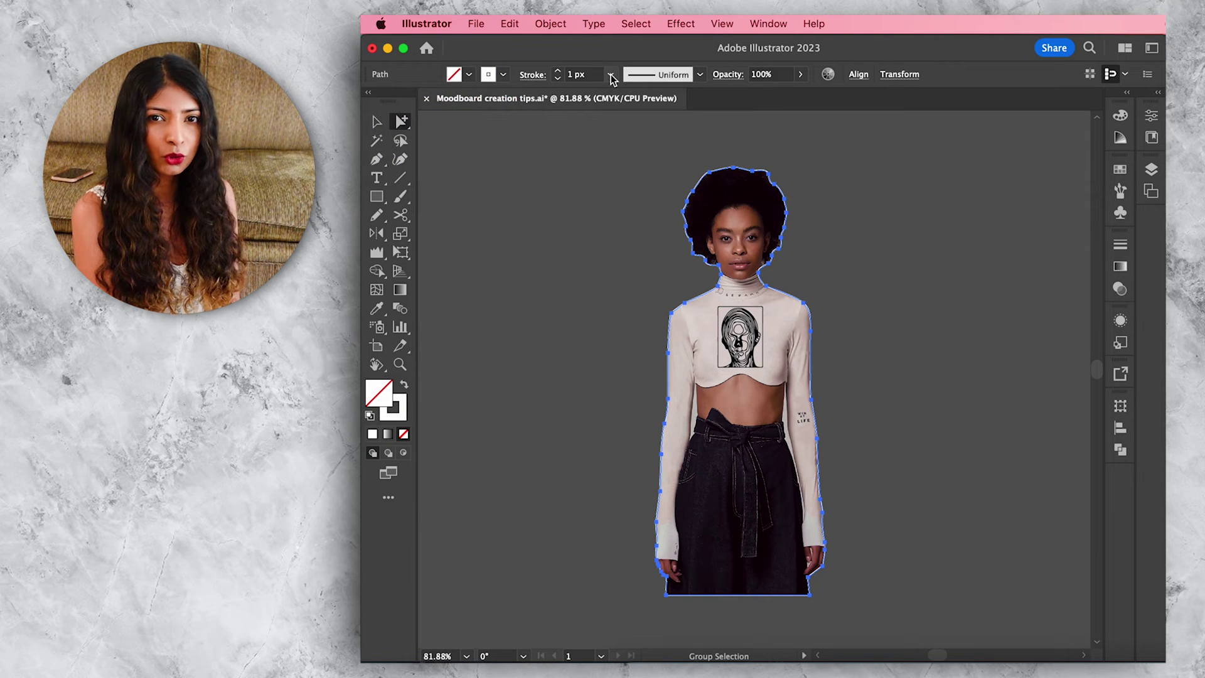
{"action": "left_click", "coordinate": [612, 76]}
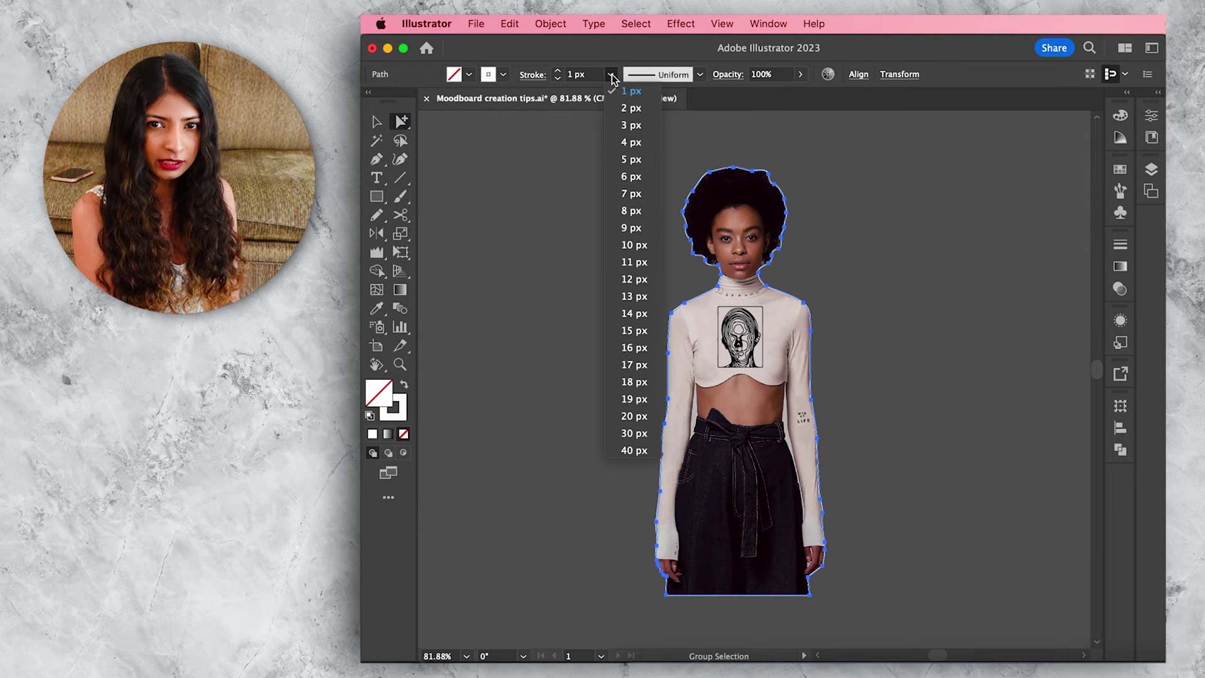
{"action": "left_click", "coordinate": [629, 177]}
- Send the white outline to the back behind the photo and deselect it
{"action": "right_click", "coordinate": [691, 192]}
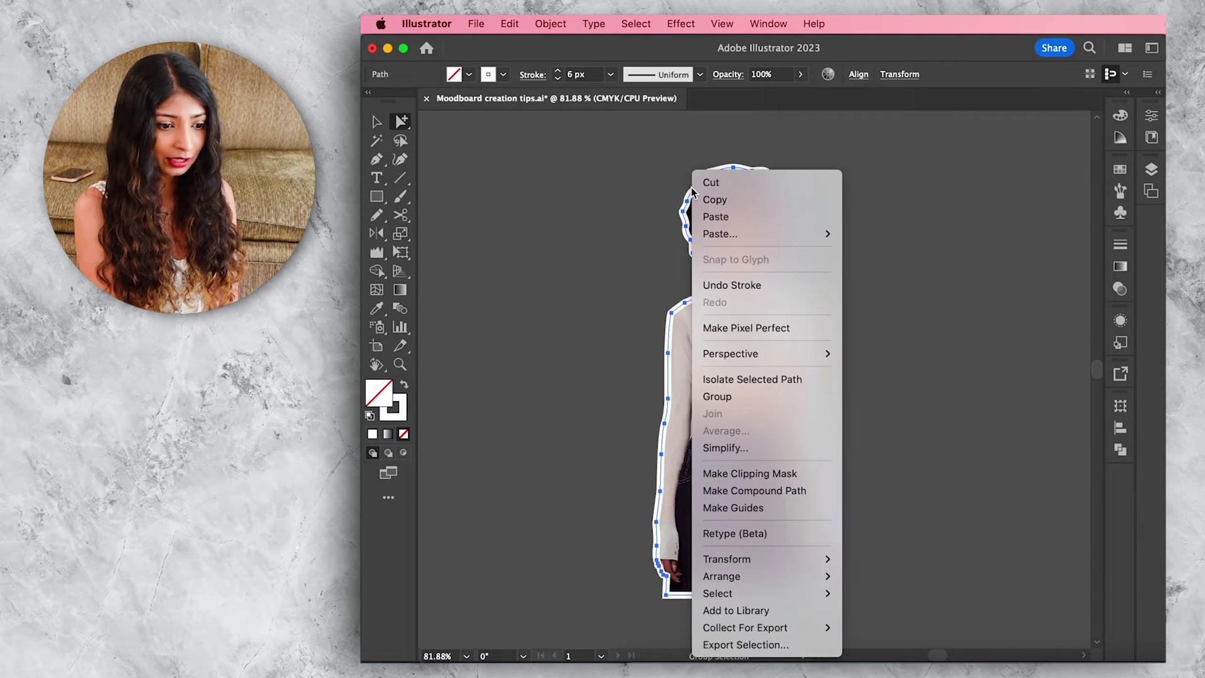
{"action": "mouse_move", "coordinate": [776, 576]}
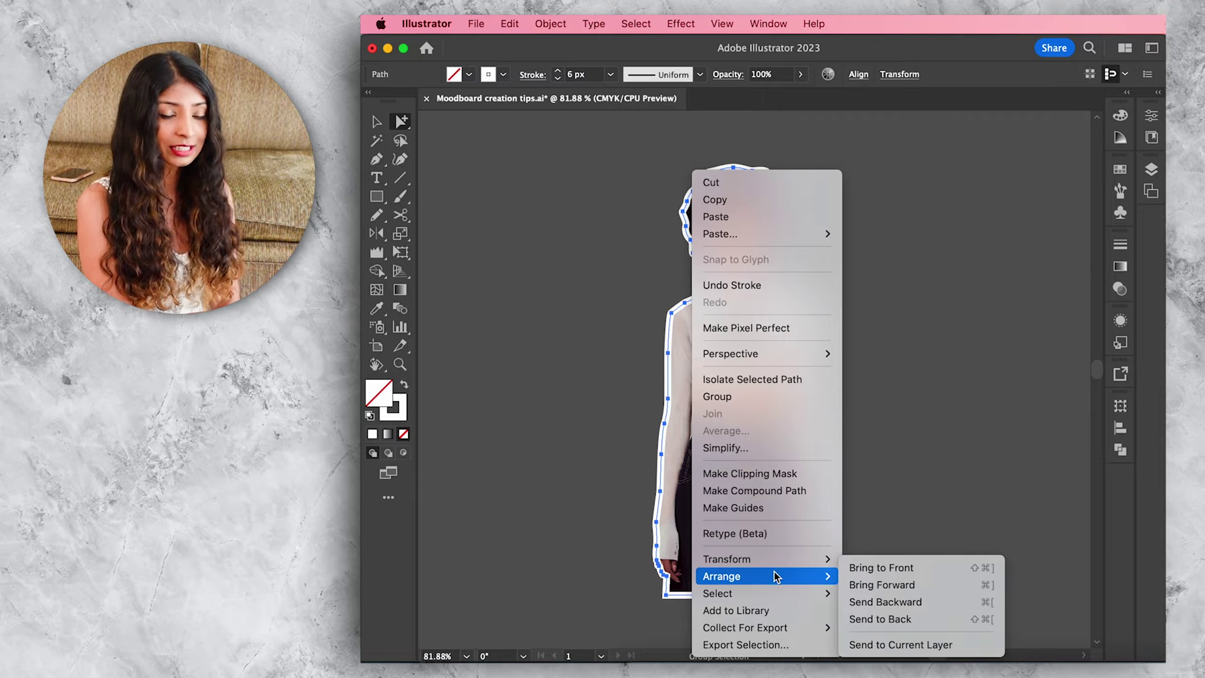
{"action": "left_click", "coordinate": [912, 619]}
{"action": "left_click", "coordinate": [948, 544]}
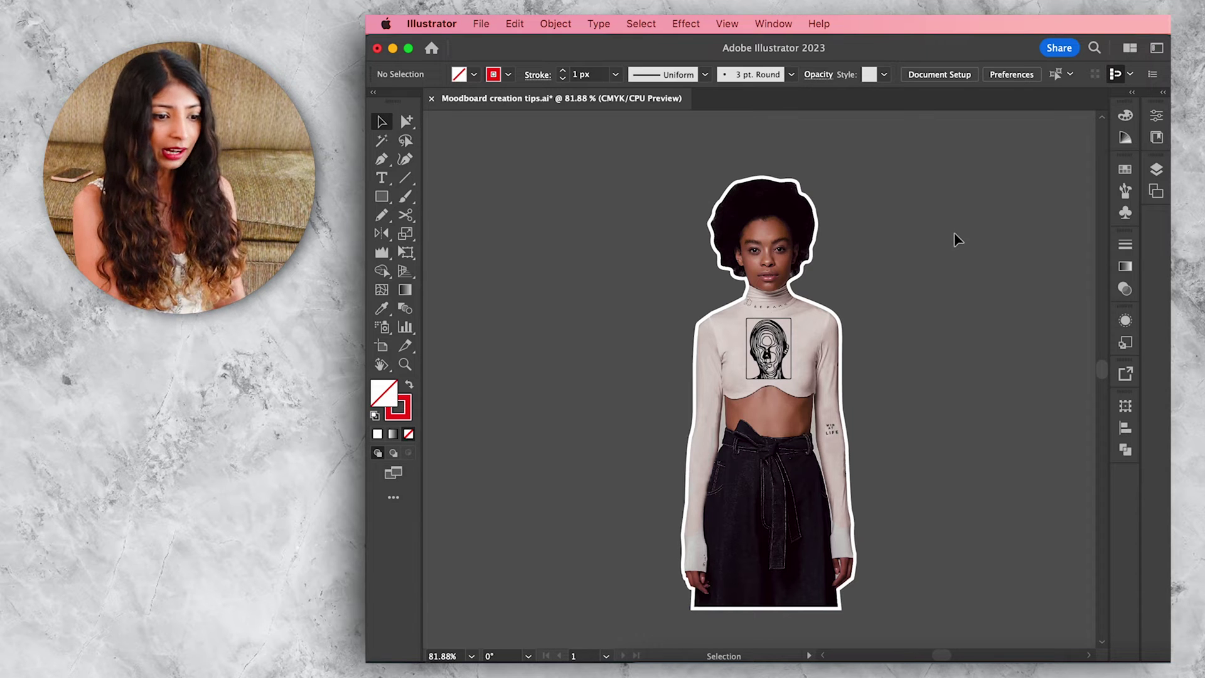
- Group the model photo with its white border and reselect the group
{"action": "left_click_drag", "start_coordinate": [954, 233], "coordinate": [812, 337]}
{"action": "right_click", "coordinate": [811, 337]}
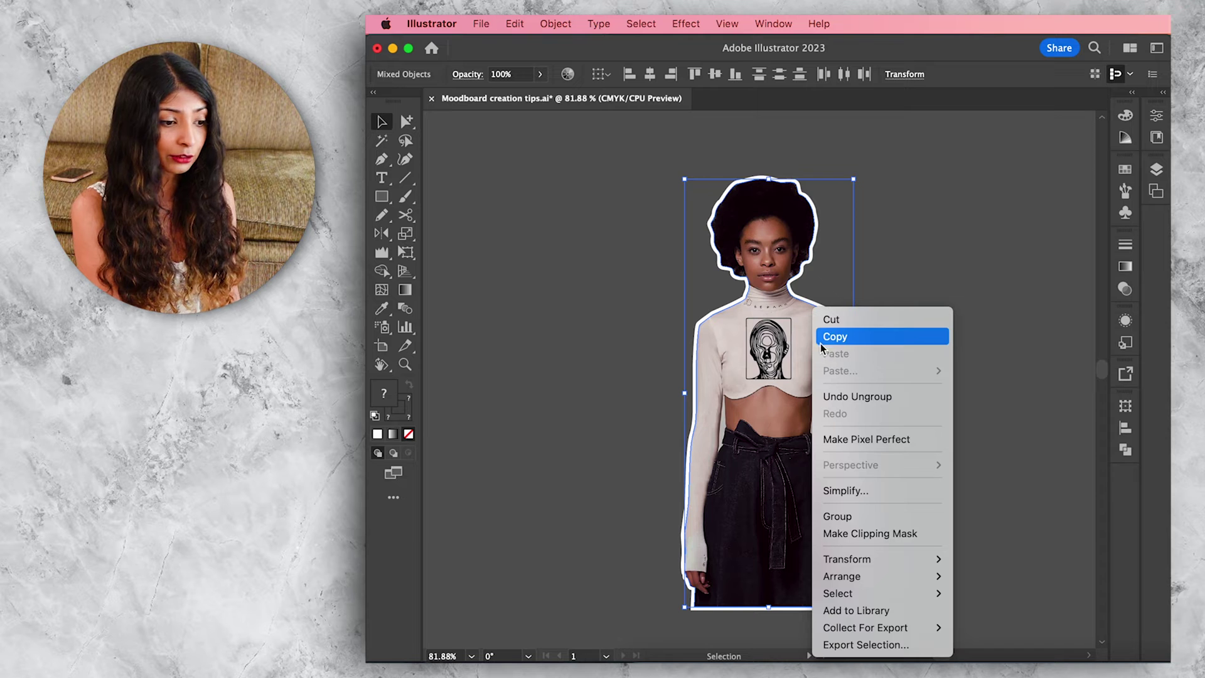
{"action": "left_click", "coordinate": [864, 517]}
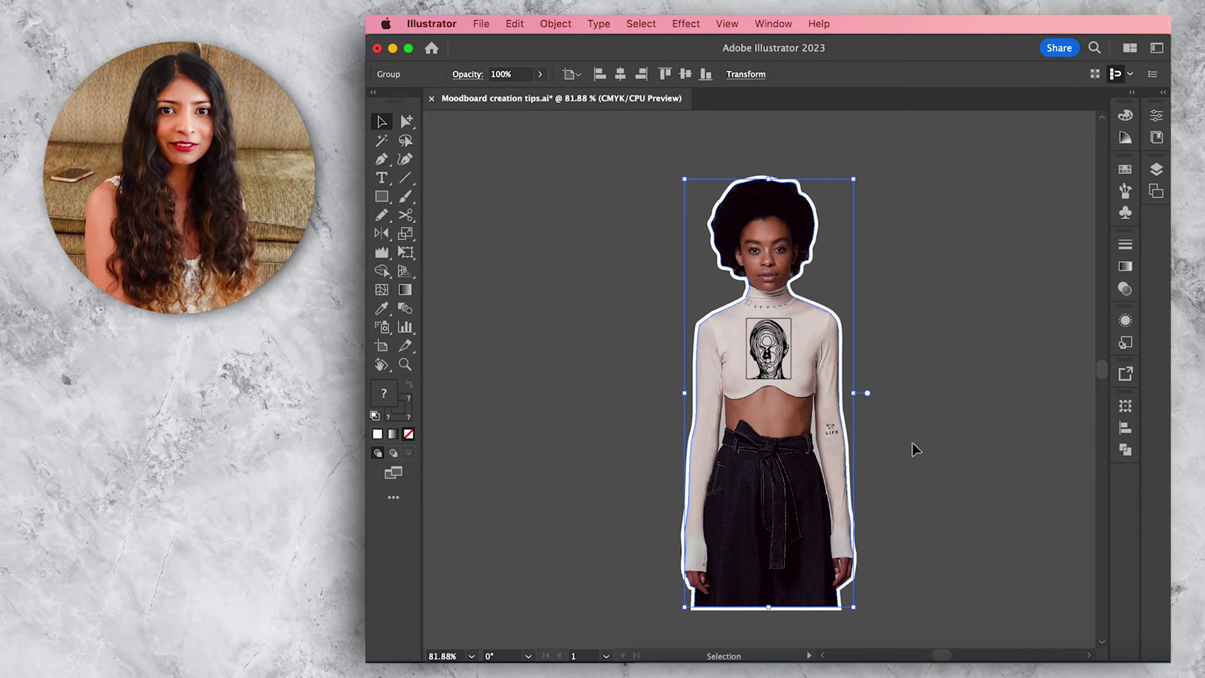
{"action": "left_click", "coordinate": [887, 406]}
{"action": "left_click", "coordinate": [835, 320]}
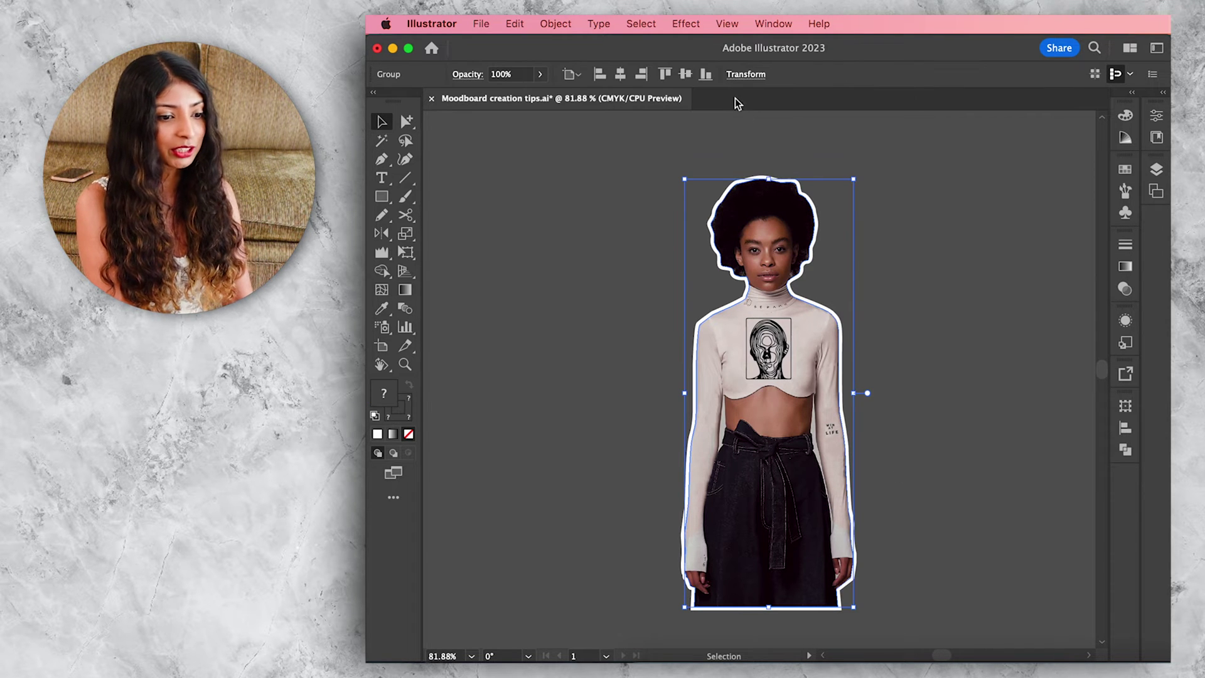
- Apply a Drop Shadow with Blur 7 px, X Offset 17 px and 33% opacity
{"action": "left_click", "coordinate": [697, 26]}
{"action": "mouse_move", "coordinate": [793, 250]}
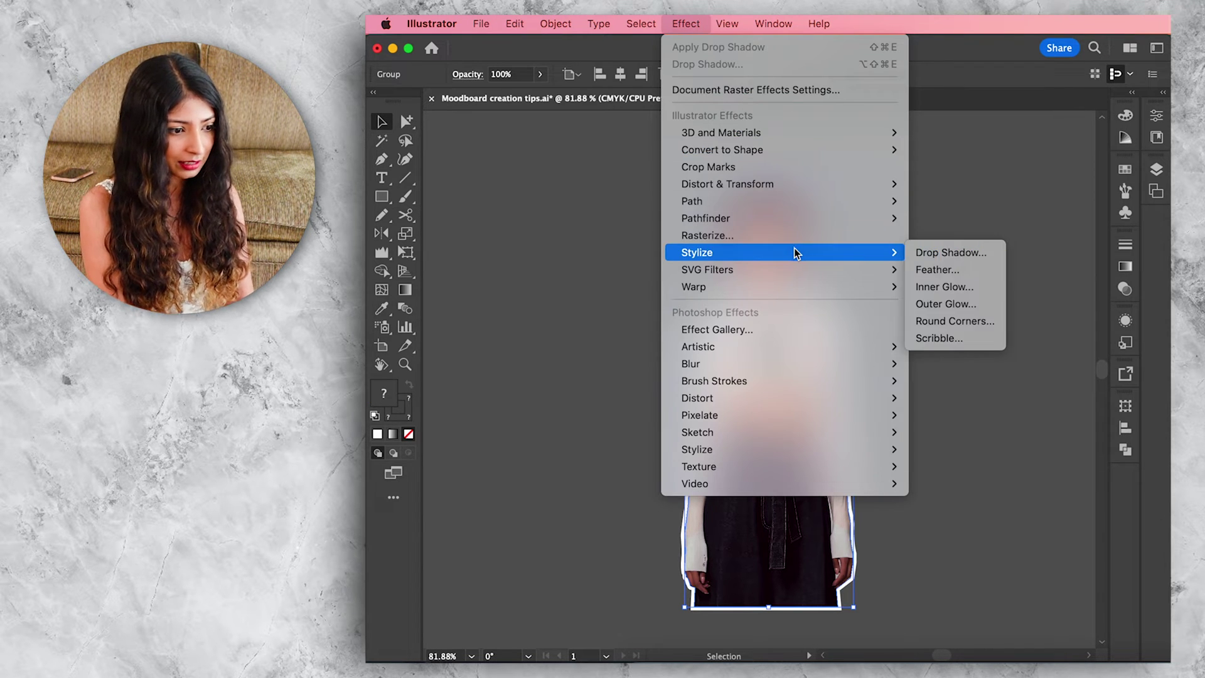
{"action": "left_click", "coordinate": [927, 256]}
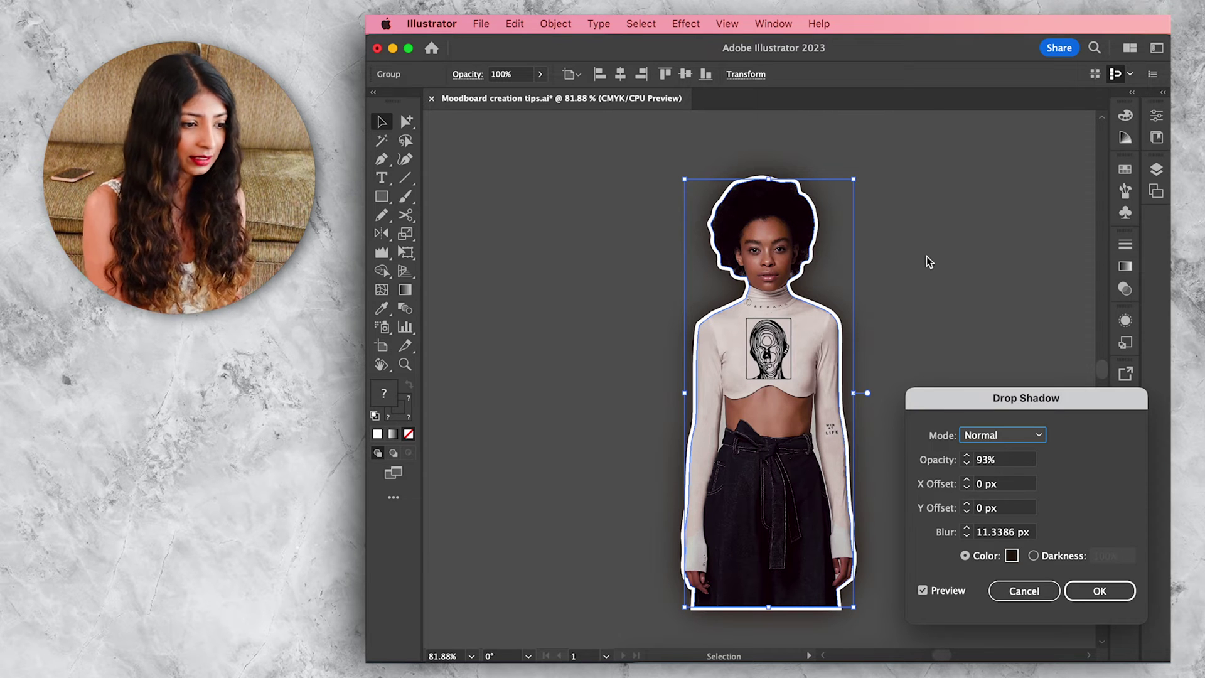
{"action": "left_click", "coordinate": [968, 536]}
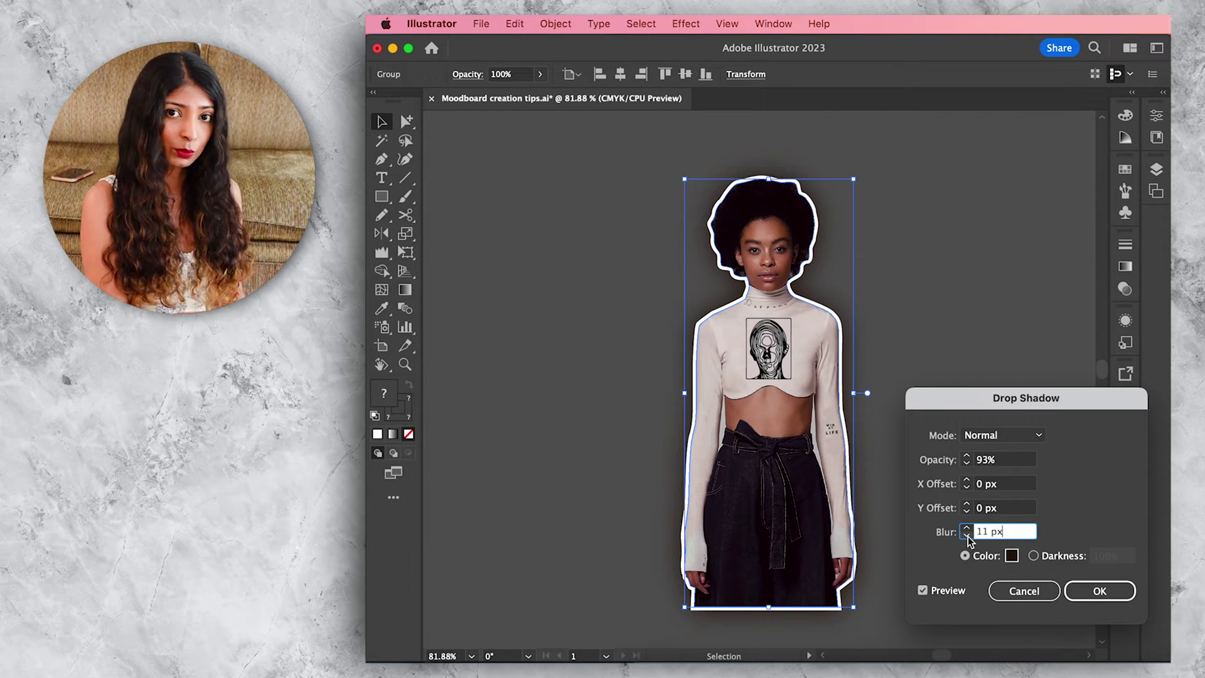
{"action": "left_click", "coordinate": [968, 536]}
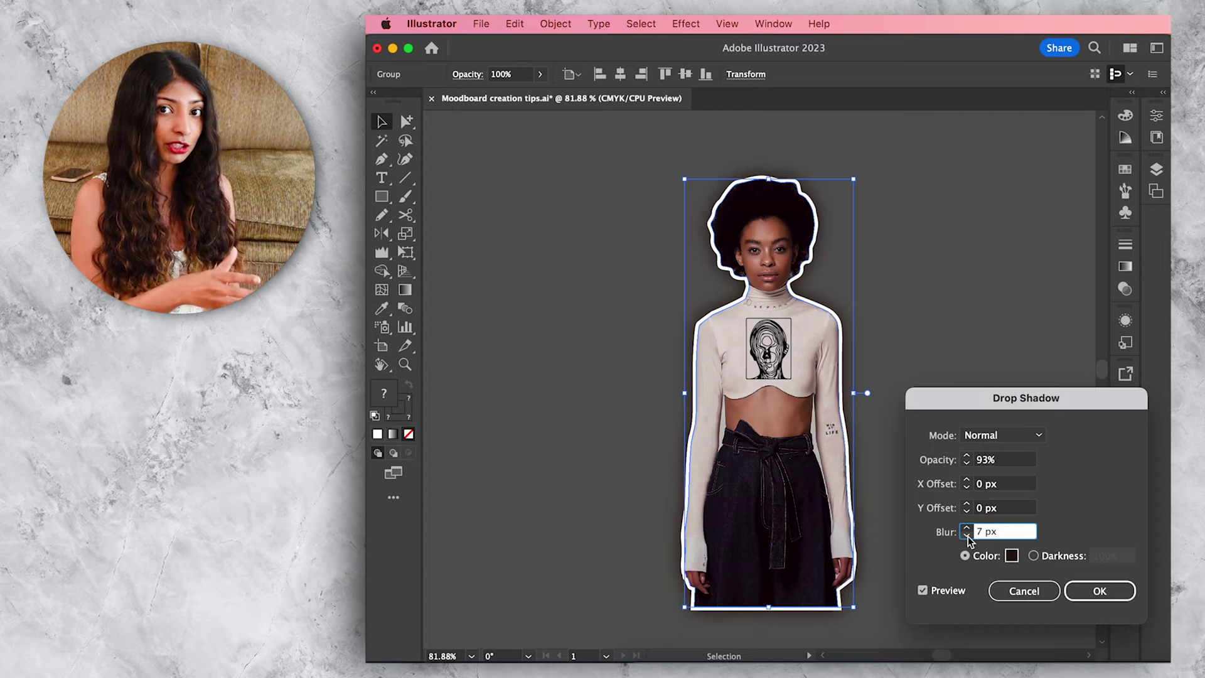
{"action": "left_click", "coordinate": [967, 479]}
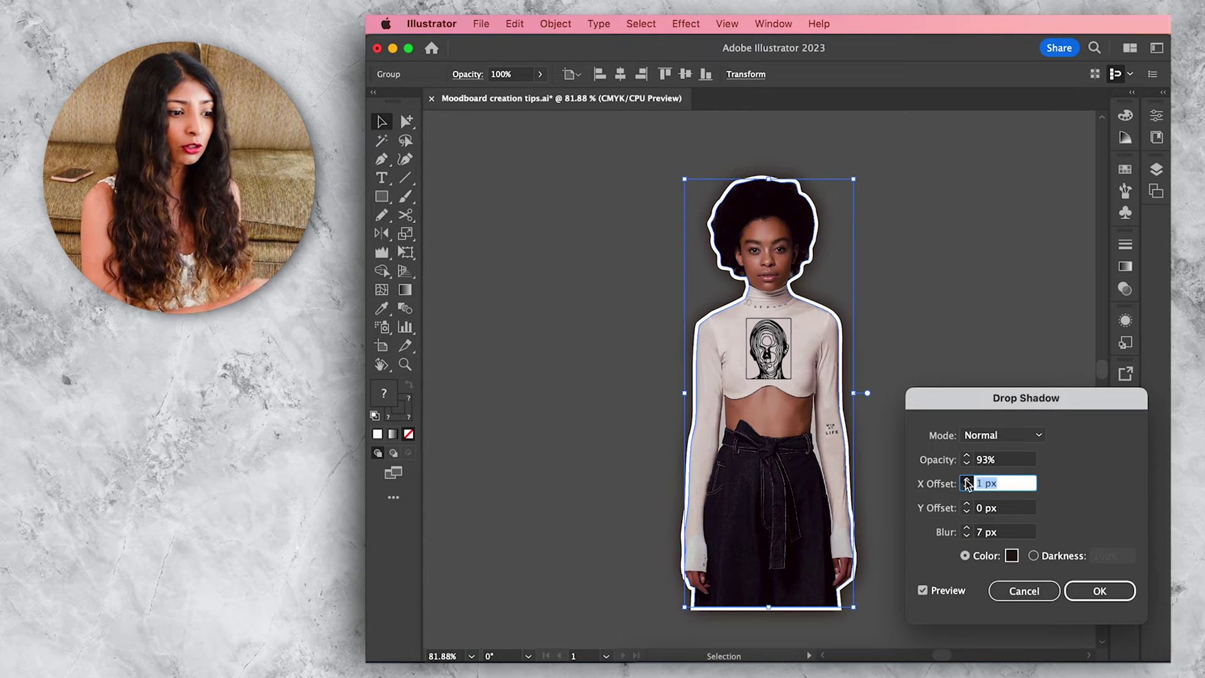
{"action": "left_click", "coordinate": [967, 479]}
{"action": "left_click", "coordinate": [967, 479]}
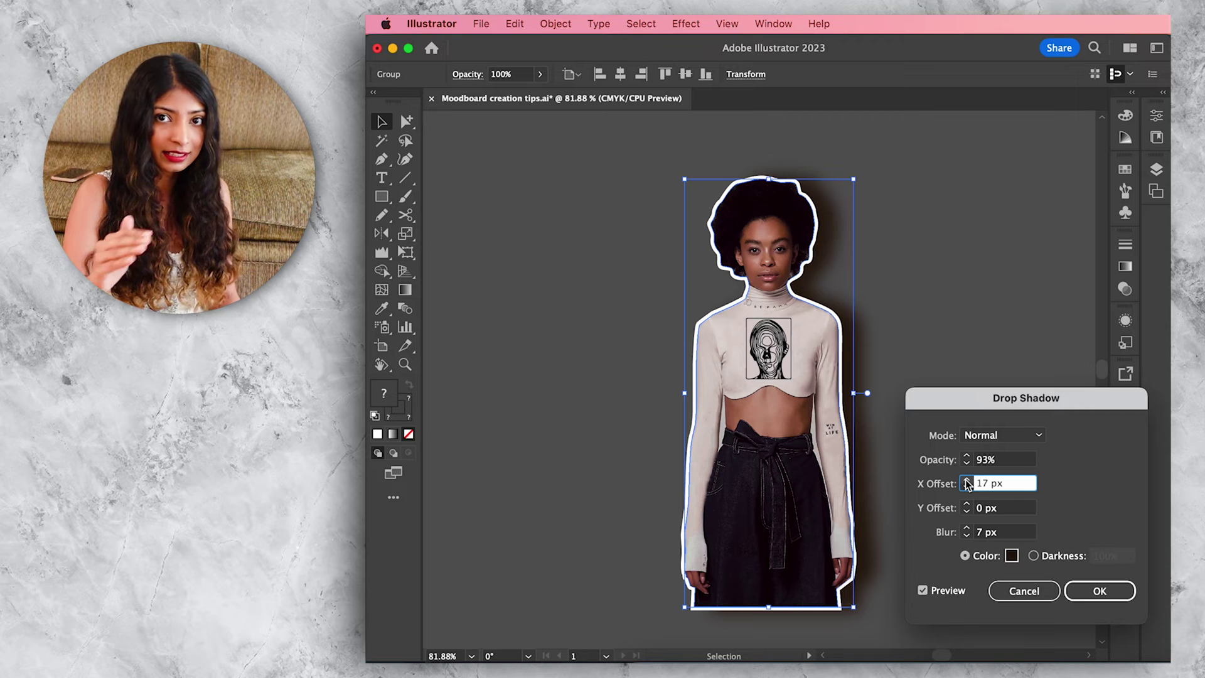
{"action": "double_click", "coordinate": [982, 460]}
{"action": "type", "text": "33"}
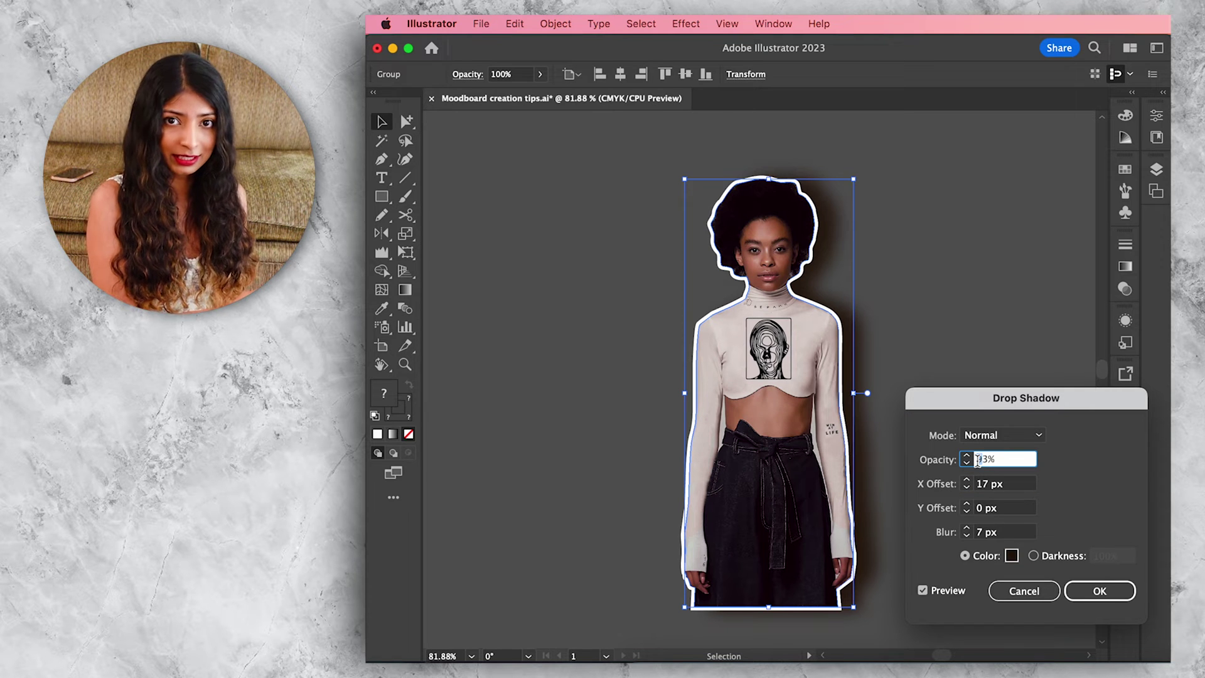
{"action": "key", "text": "Tab"}
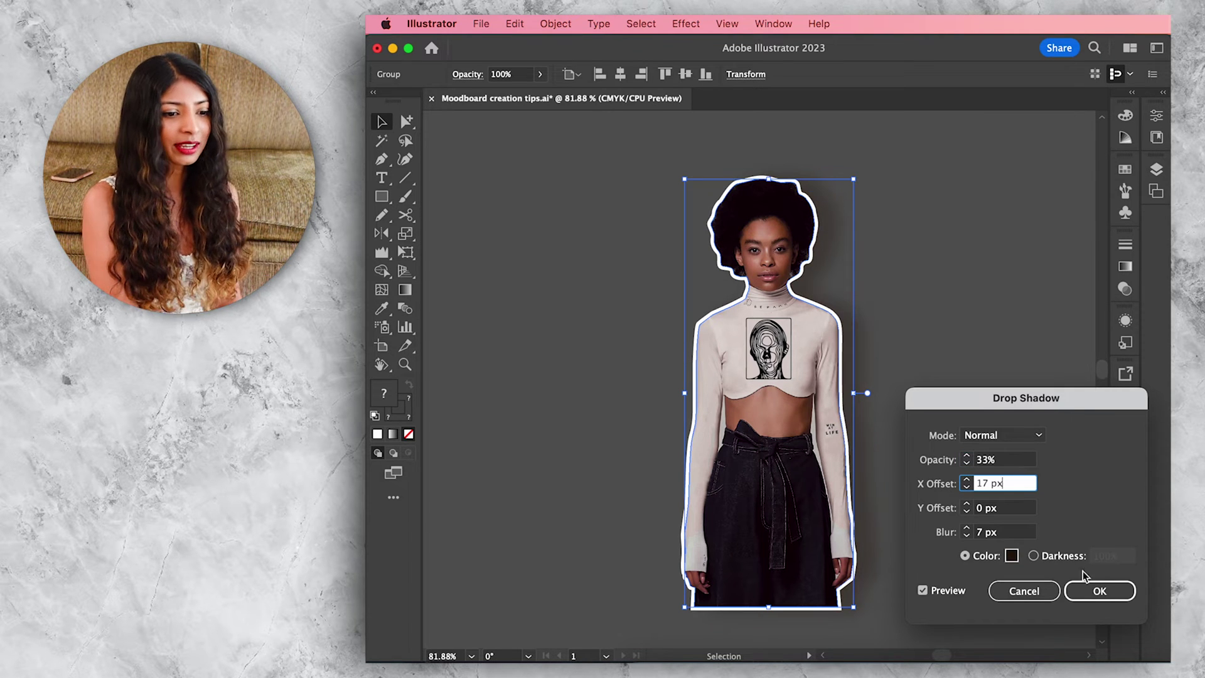
{"action": "left_click", "coordinate": [1085, 590]}
{"action": "left_click", "coordinate": [1016, 549]}
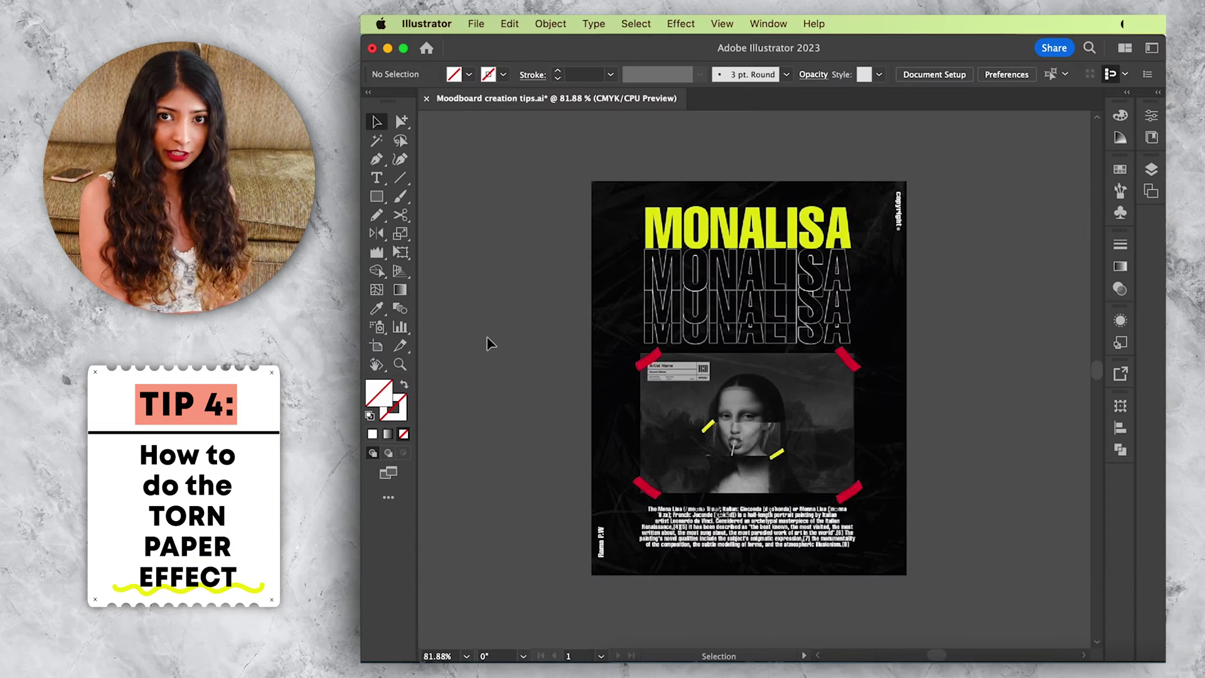
- Select the Pencil tool and set its Fidelity to Accurate
{"action": "left_click", "coordinate": [377, 215]}
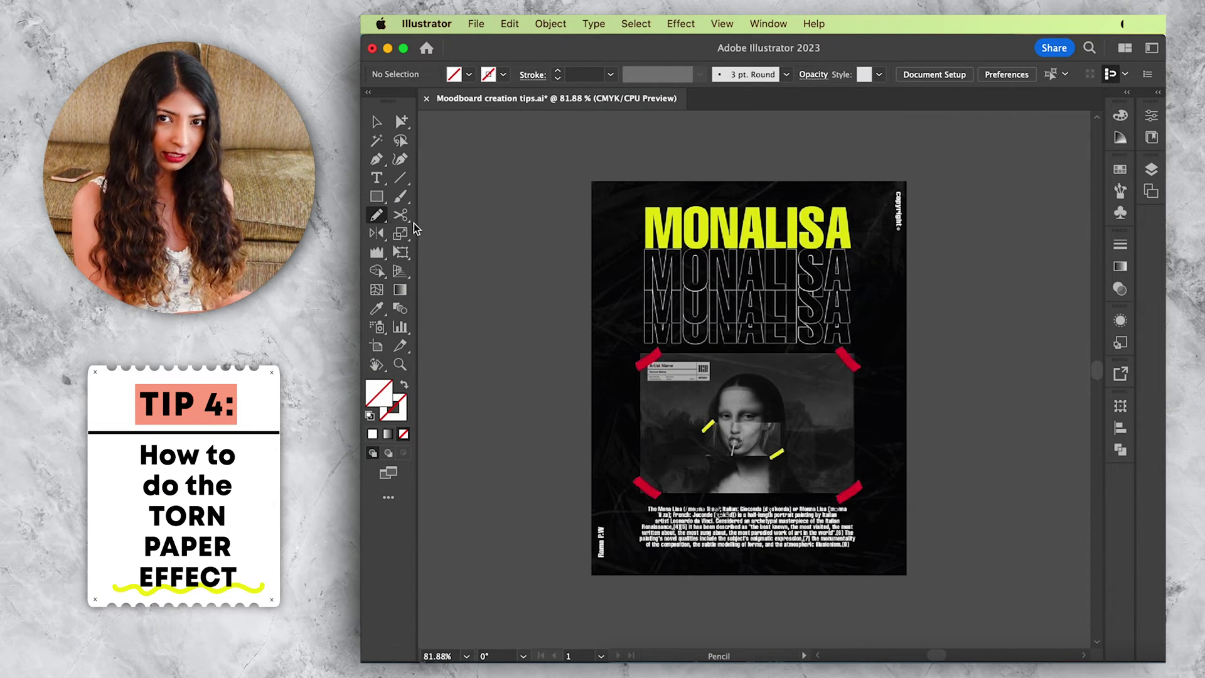
{"action": "double_click", "coordinate": [377, 216]}
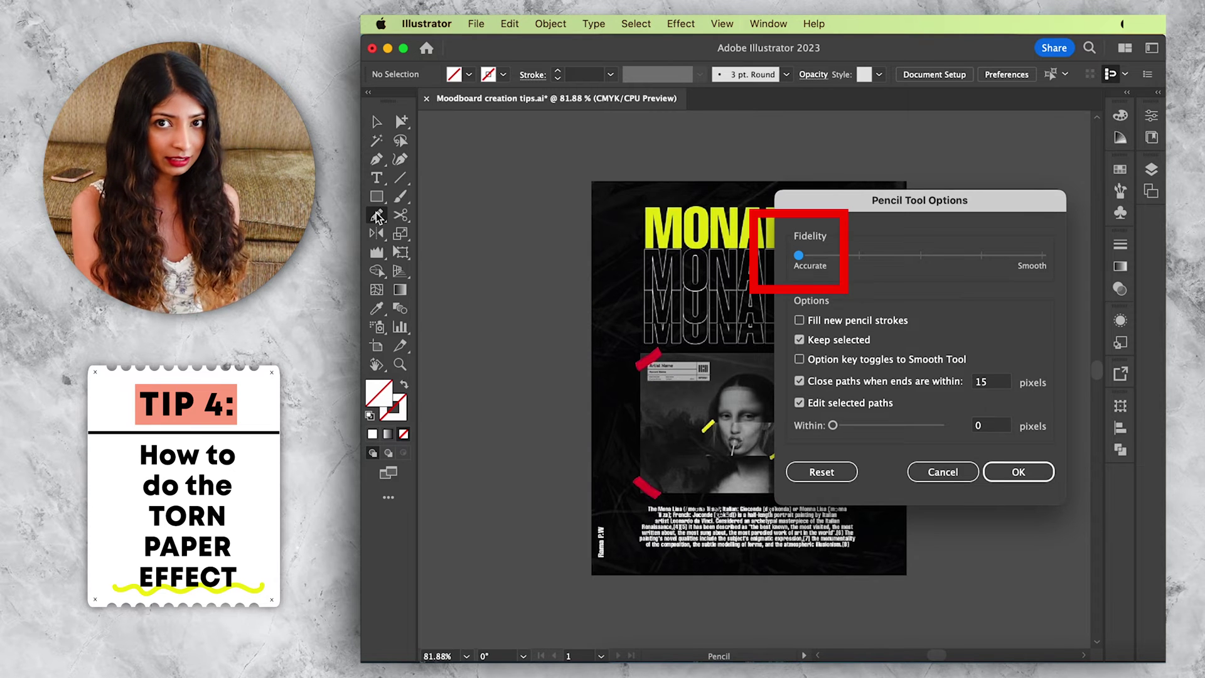
{"action": "left_click", "coordinate": [1018, 472]}
- With a red stroke, draw a freehand line along the poster's top and right edges
{"action": "left_click", "coordinate": [503, 74]}
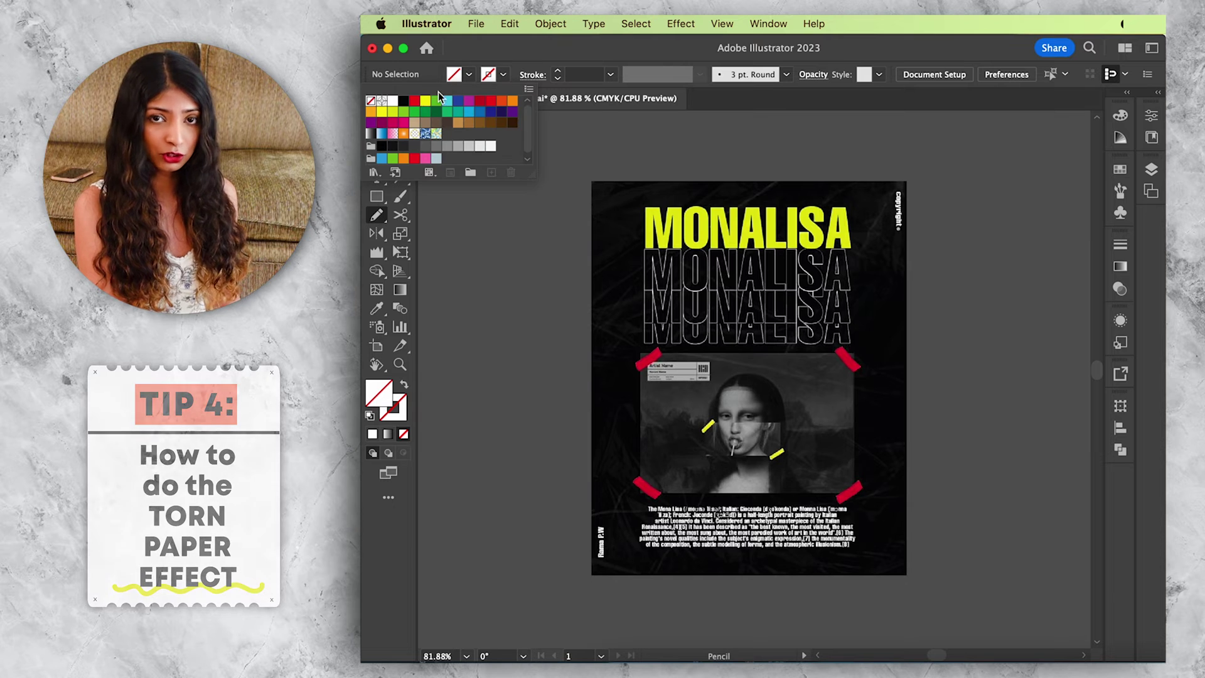
{"action": "left_click", "coordinate": [417, 108]}
{"action": "left_click", "coordinate": [502, 74]}
{"action": "mouse_move", "coordinate": [597, 200]}
{"action": "left_mouse_down"}
{"action": "mouse_move", "coordinate": [900, 197]}
{"action": "mouse_move", "coordinate": [880, 285]}
{"action": "mouse_move", "coordinate": [849, 320]}
{"action": "mouse_move", "coordinate": [888, 392]}
{"action": "mouse_move", "coordinate": [899, 448]}
{"action": "mouse_move", "coordinate": [877, 509]}
{"action": "mouse_move", "coordinate": [859, 575]}
{"action": "left_mouse_up"}
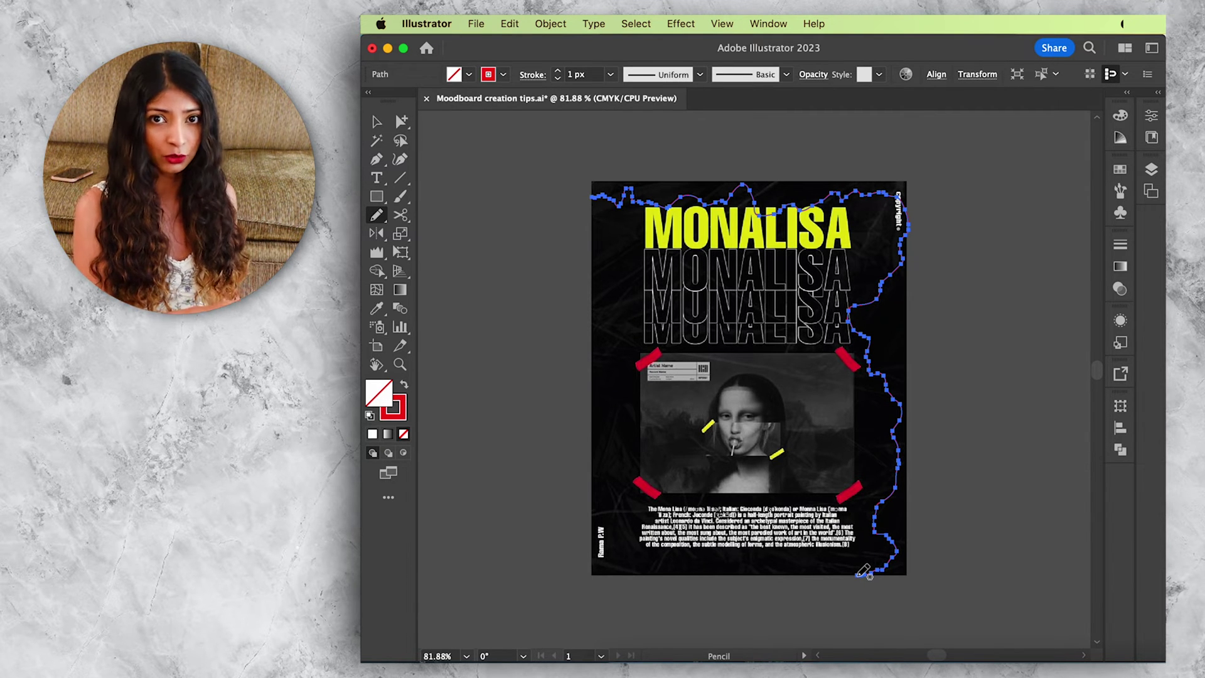
- Close the red line with pen points at the poster's bottom-left corner and start point, then select it
{"action": "key", "text": "p"}
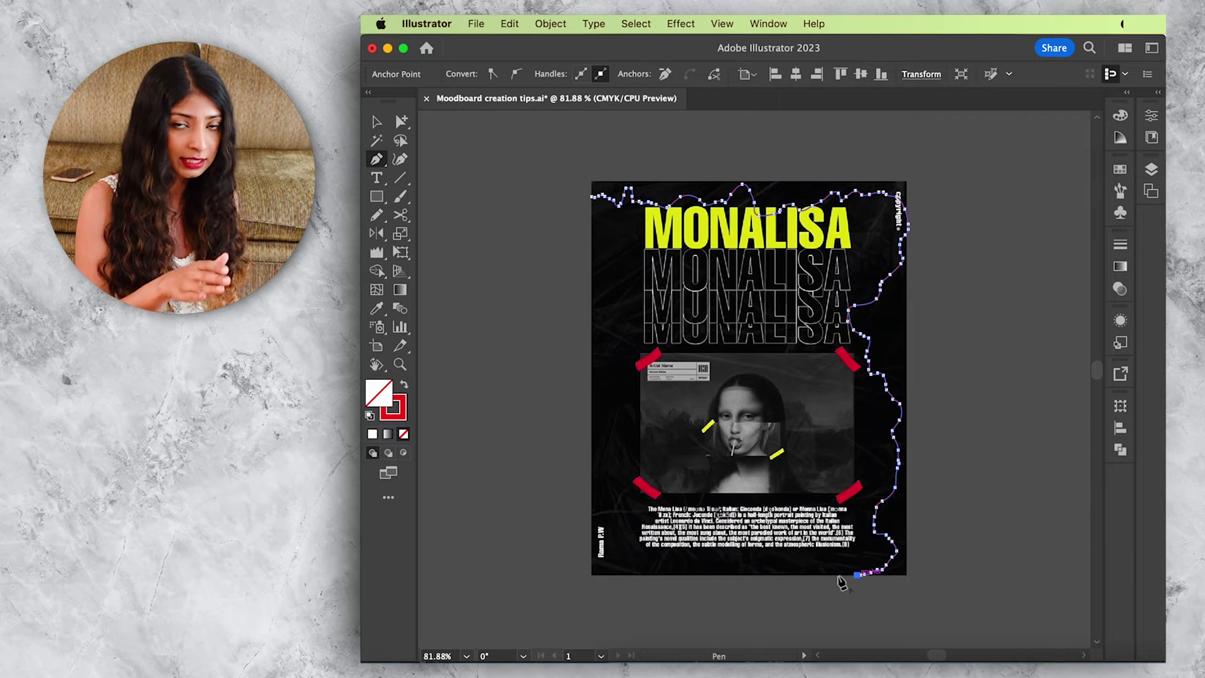
{"action": "left_click", "coordinate": [593, 574]}
{"action": "left_click", "coordinate": [592, 196]}
{"action": "key", "text": "v"}
{"action": "left_click", "coordinate": [532, 279]}
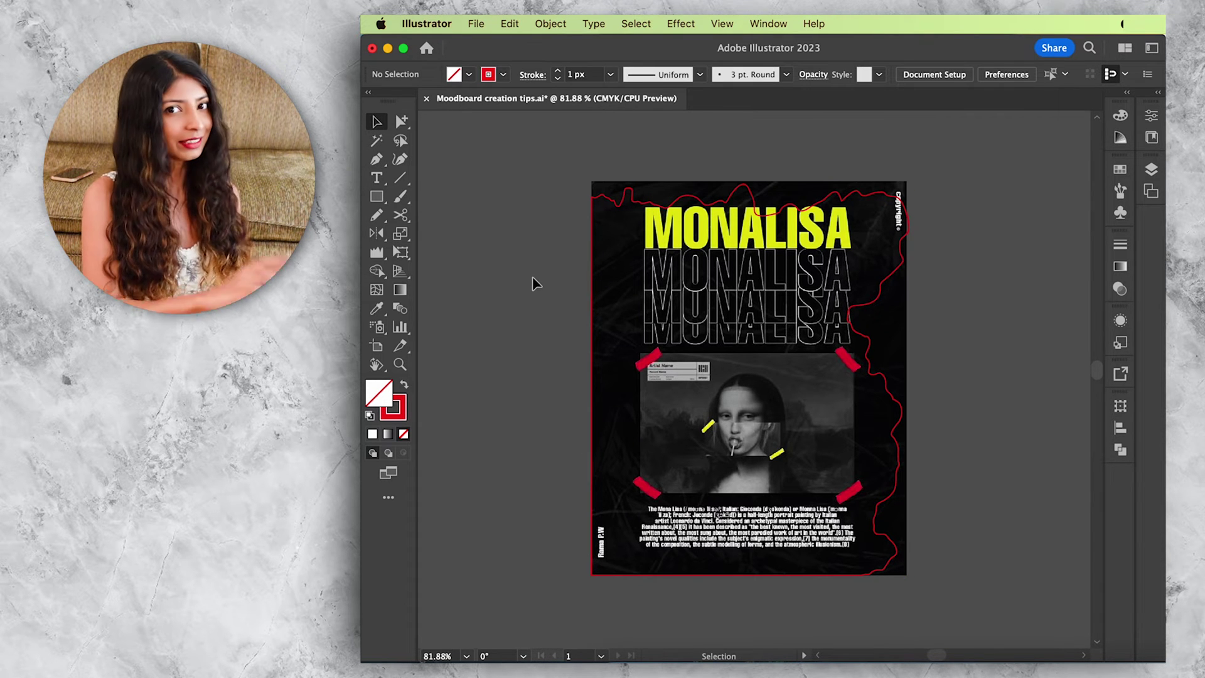
{"action": "left_click", "coordinate": [590, 289]}
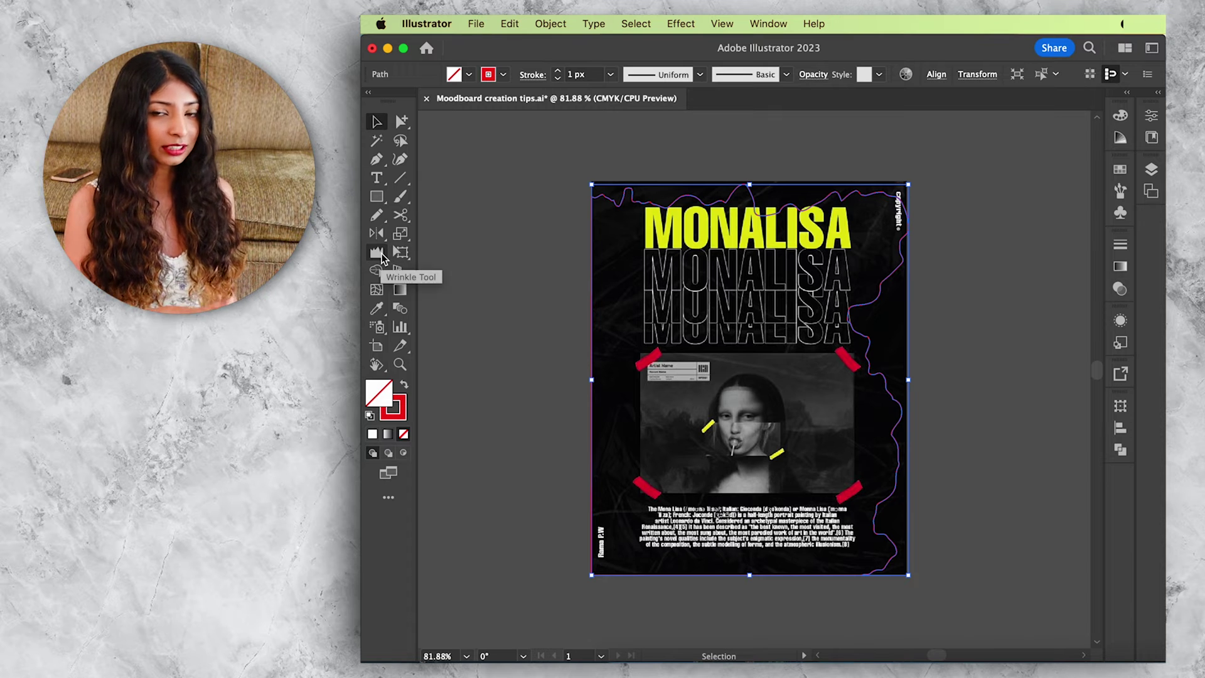
- Brush the Wrinkle Tool along the red outline's top and right edges to make jagged zigzags
{"action": "left_click", "coordinate": [388, 258]}
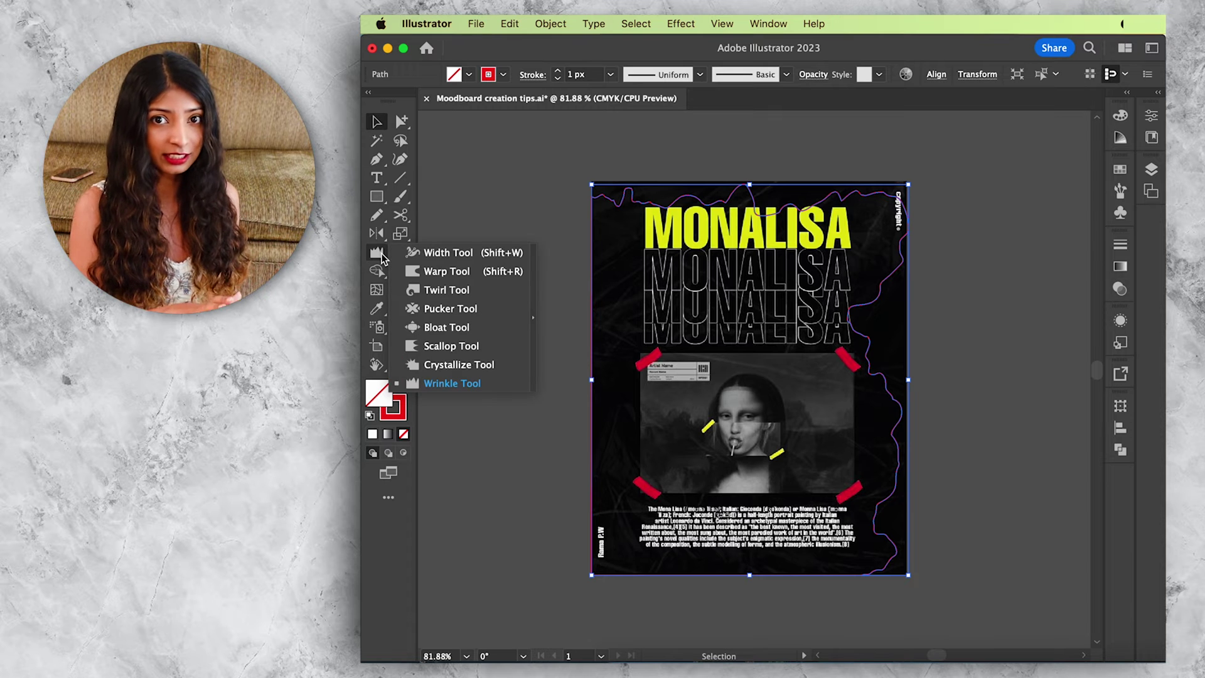
{"action": "left_click", "coordinate": [499, 384]}
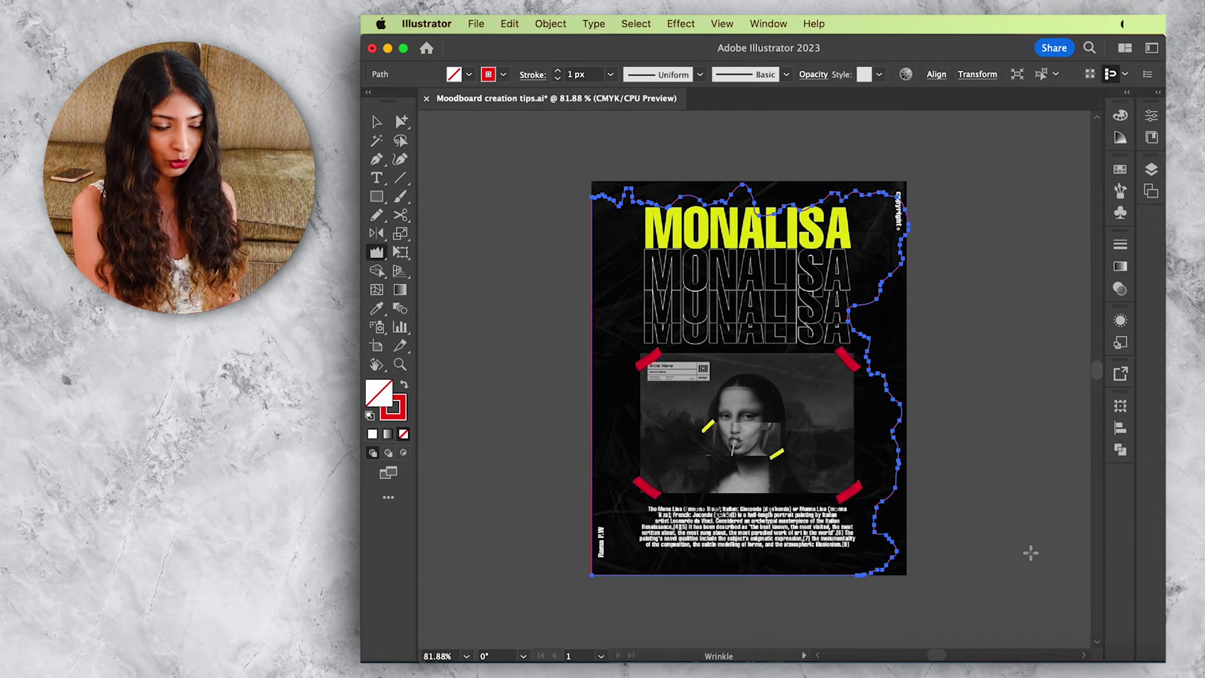
{"action": "mouse_move", "coordinate": [1030, 553]}
{"action": "left_mouse_down"}
{"action": "mouse_move", "coordinate": [887, 519]}
{"action": "mouse_move", "coordinate": [895, 431]}
{"action": "mouse_move", "coordinate": [856, 359]}
{"action": "mouse_move", "coordinate": [892, 275]}
{"action": "mouse_move", "coordinate": [892, 205]}
{"action": "mouse_move", "coordinate": [767, 212]}
{"action": "mouse_move", "coordinate": [730, 191]}
{"action": "mouse_move", "coordinate": [633, 195]}
{"action": "left_mouse_up"}
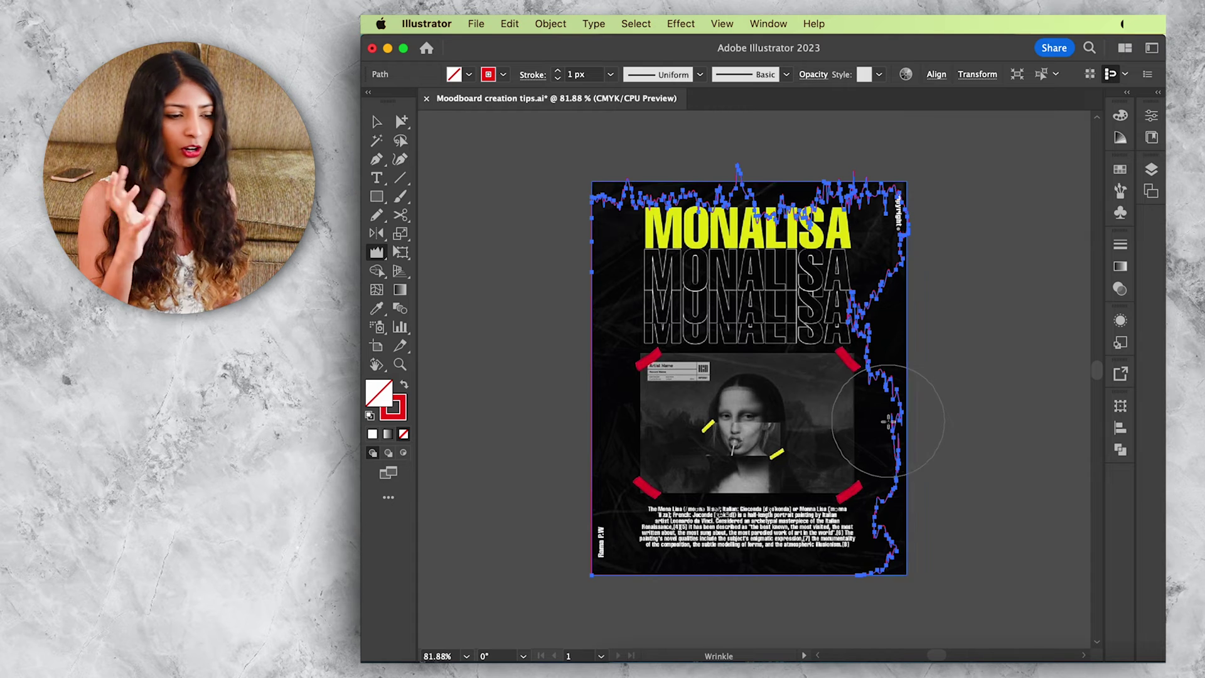
{"action": "key", "text": "v"}
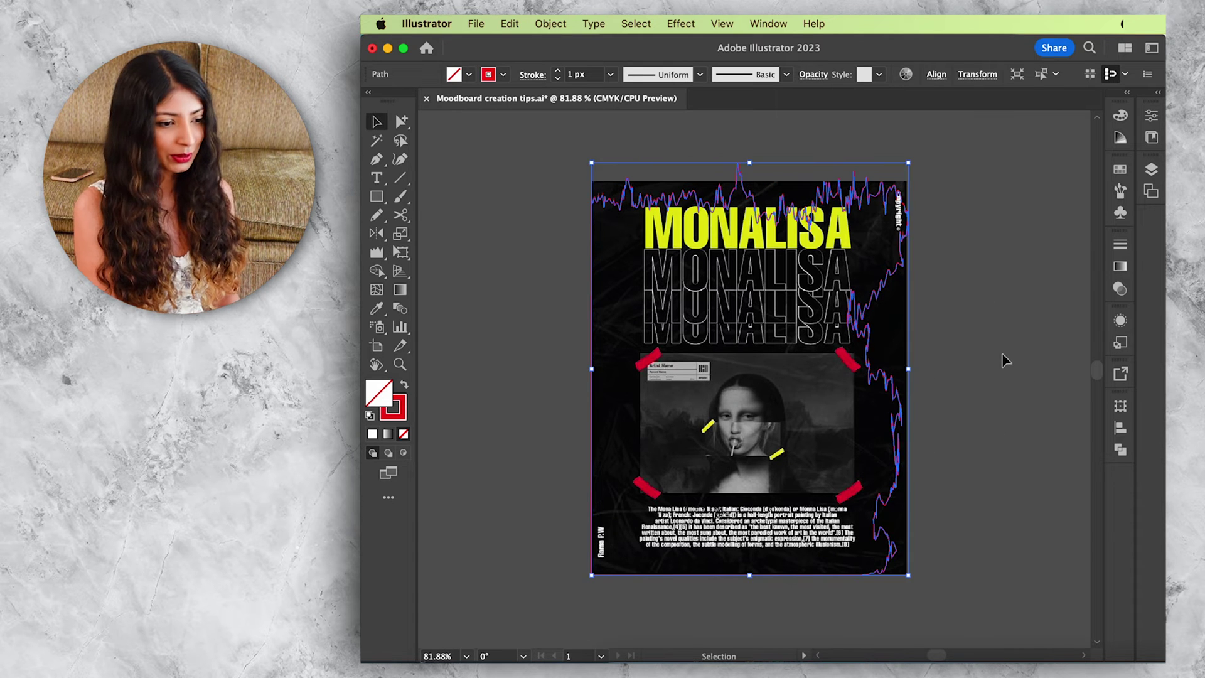
{"action": "left_click", "coordinate": [1004, 354]}
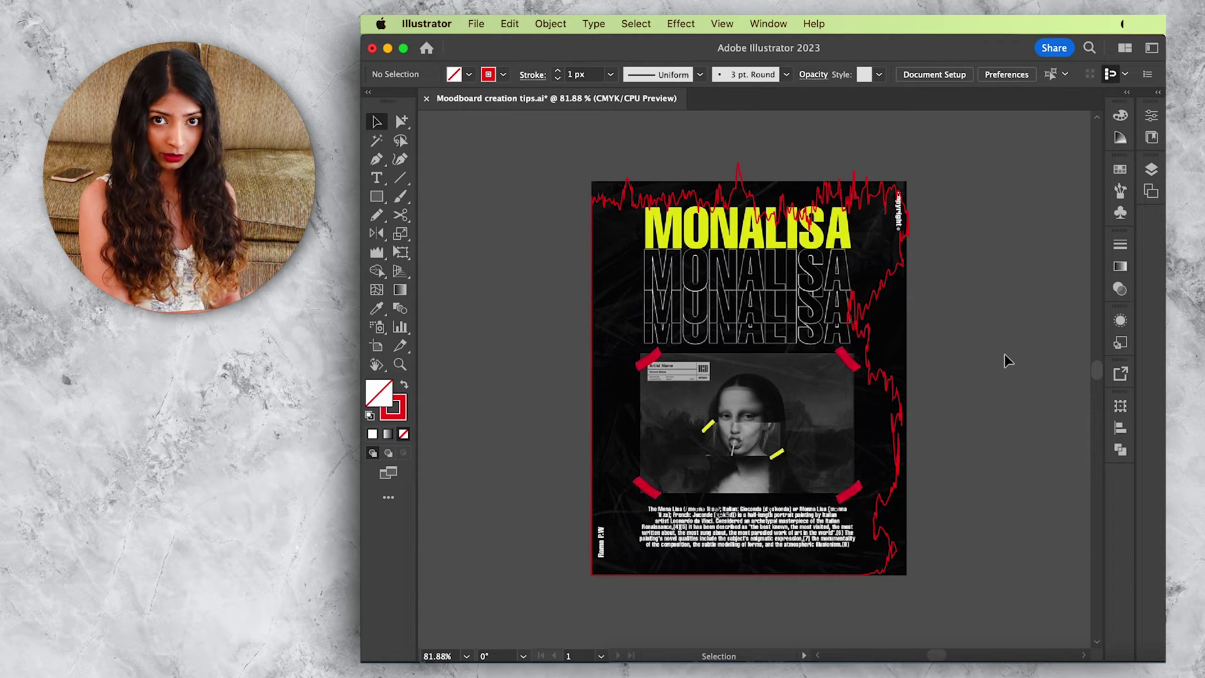
- Select the jagged outline with the poster artwork and make a clipping mask
{"action": "key", "text": "super+a"}
{"action": "key", "text": "a"}
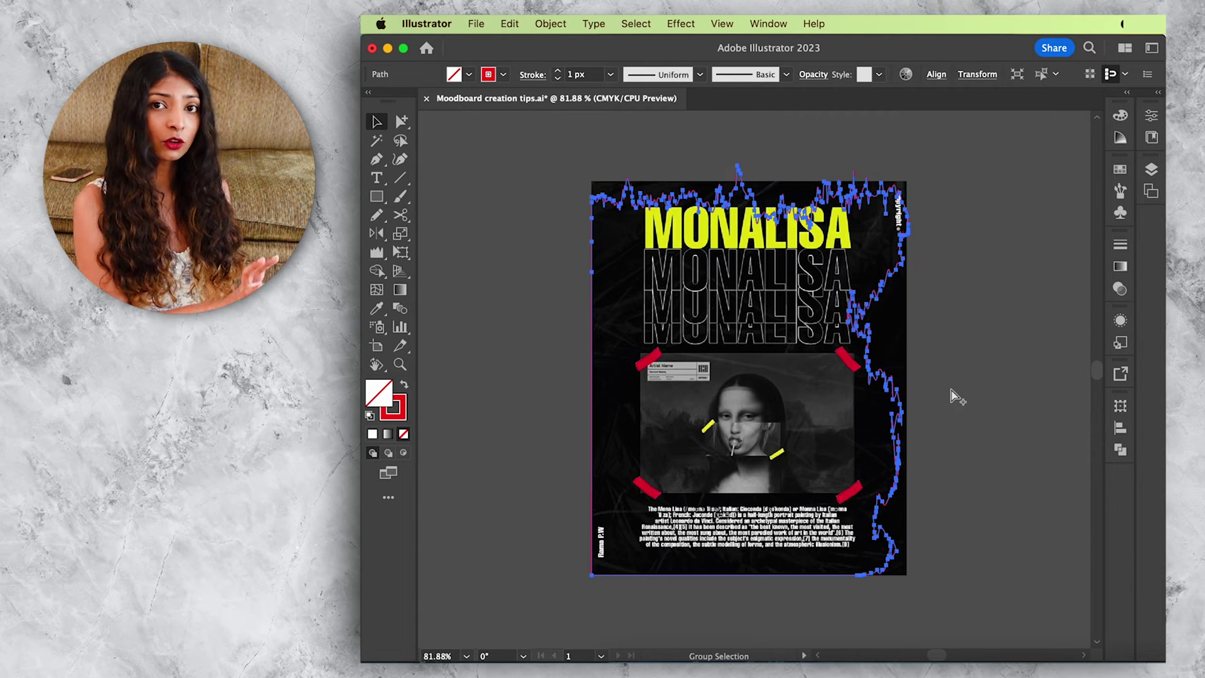
{"action": "key", "text": "v"}
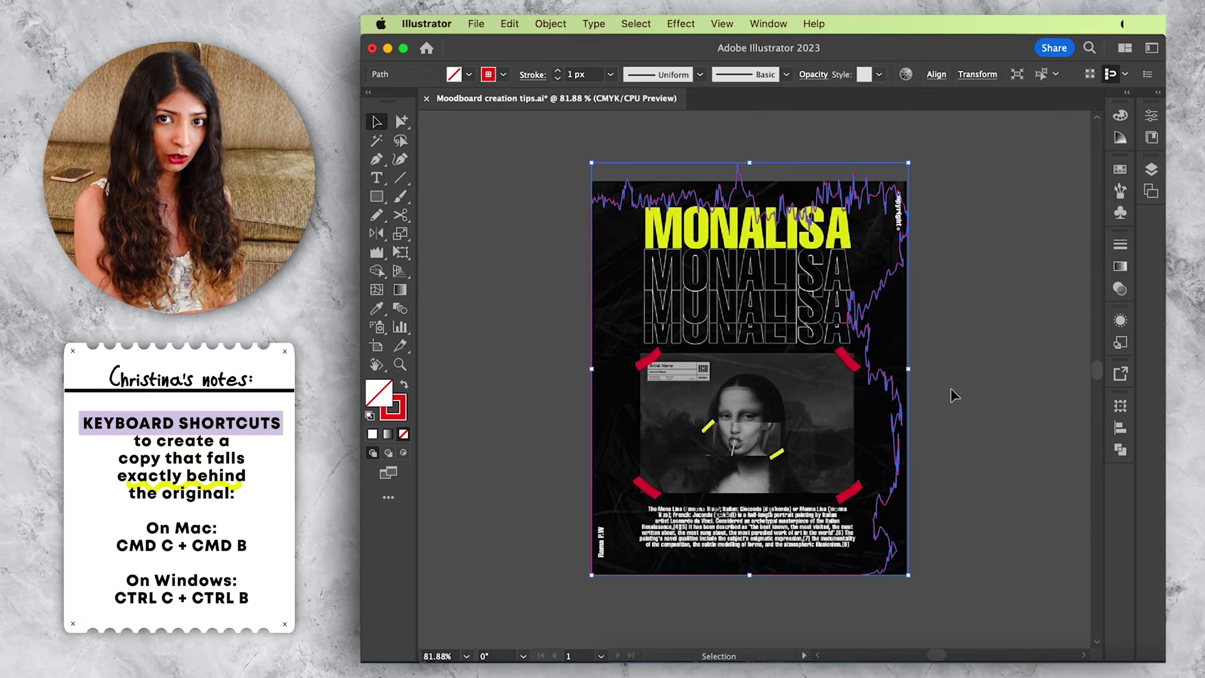
{"action": "key", "text": "super+a"}
{"action": "right_click", "coordinate": [877, 413]}
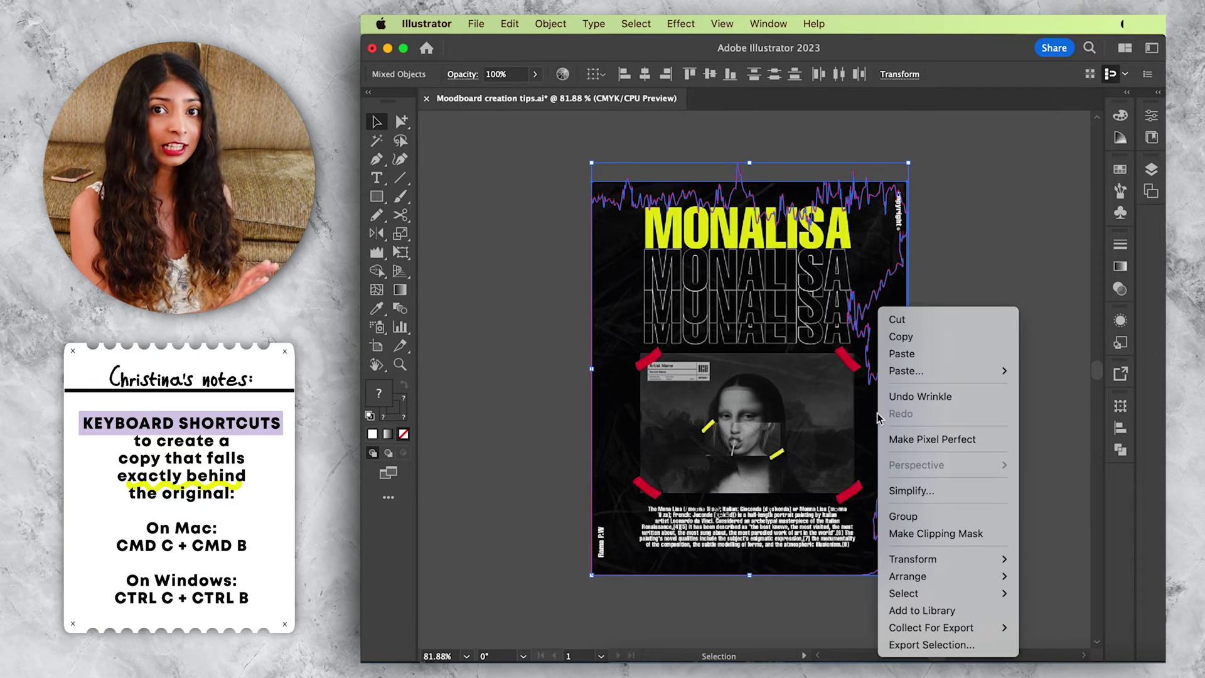
{"action": "left_click", "coordinate": [935, 532]}
- Paste a copy of the jagged shape behind, fill it white with no stroke, and nudge it up and right
{"action": "key", "text": "super+c"}
{"action": "key", "text": "super+b"}
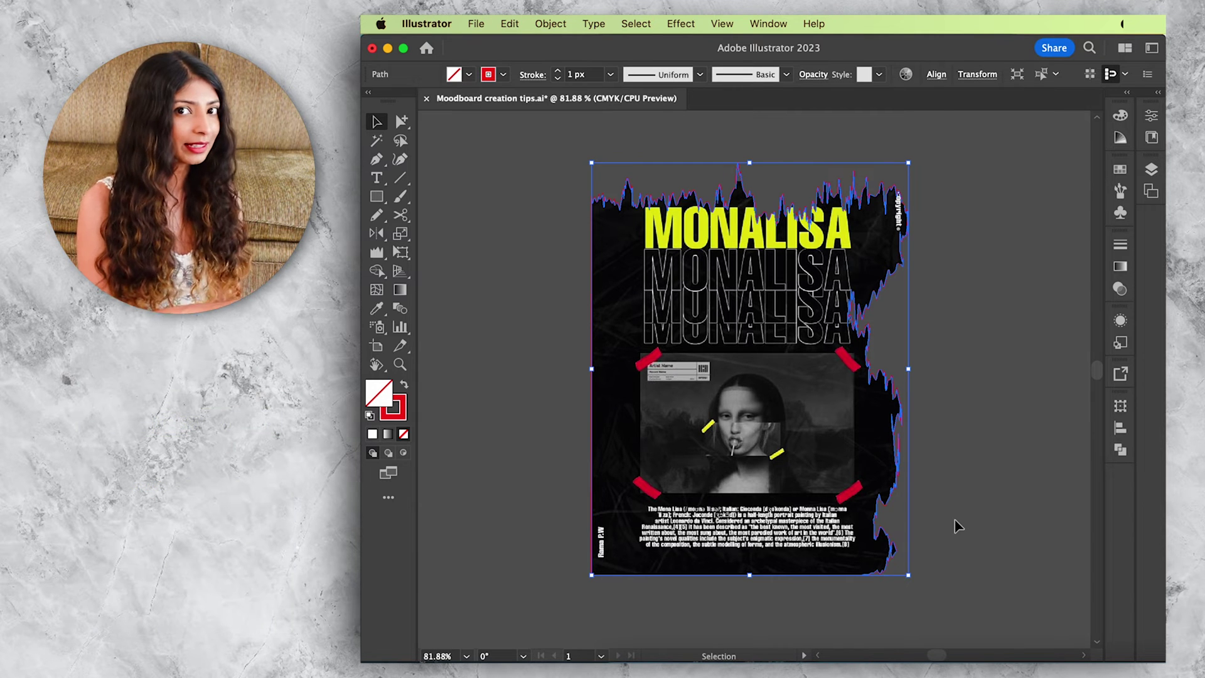
{"action": "left_click", "coordinate": [503, 74]}
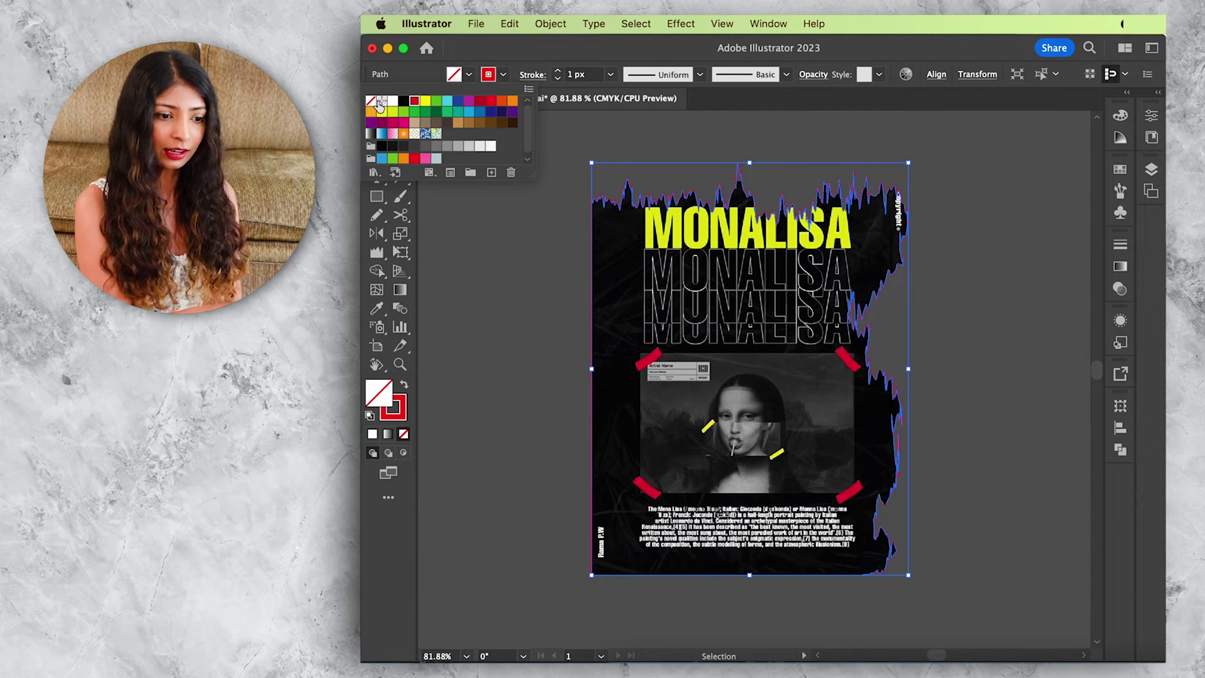
{"action": "left_click", "coordinate": [372, 100]}
{"action": "left_click", "coordinate": [469, 74]}
{"action": "left_click", "coordinate": [468, 75]}
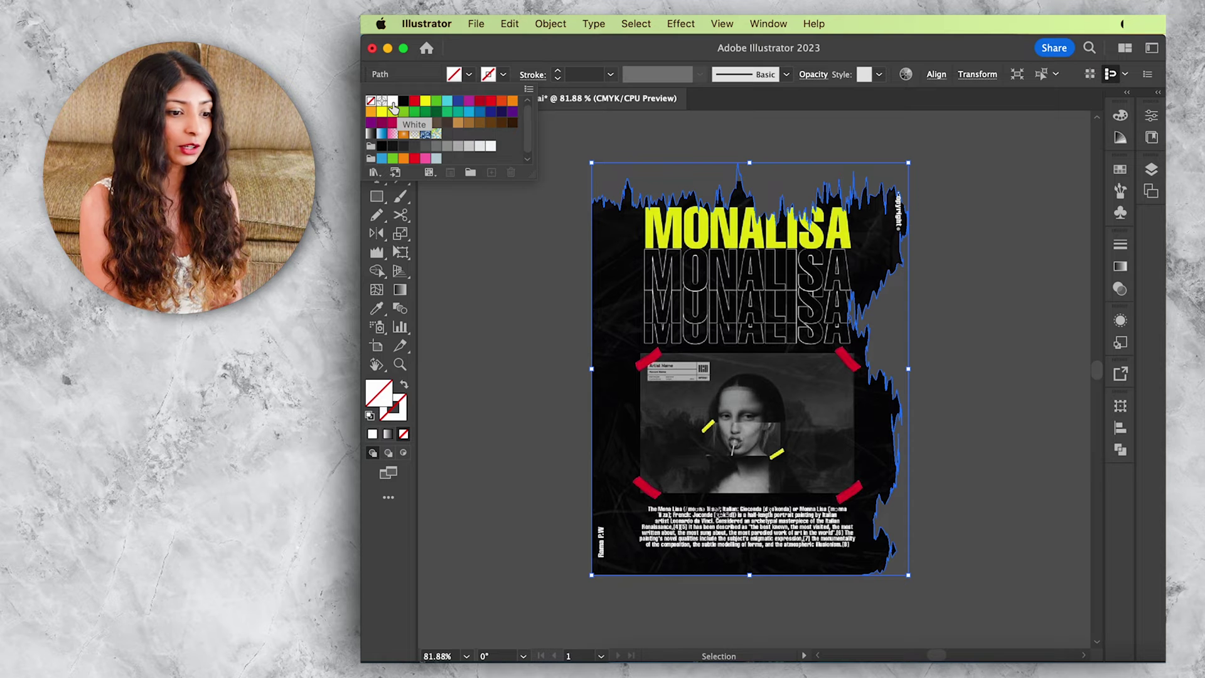
{"action": "left_click", "coordinate": [392, 102]}
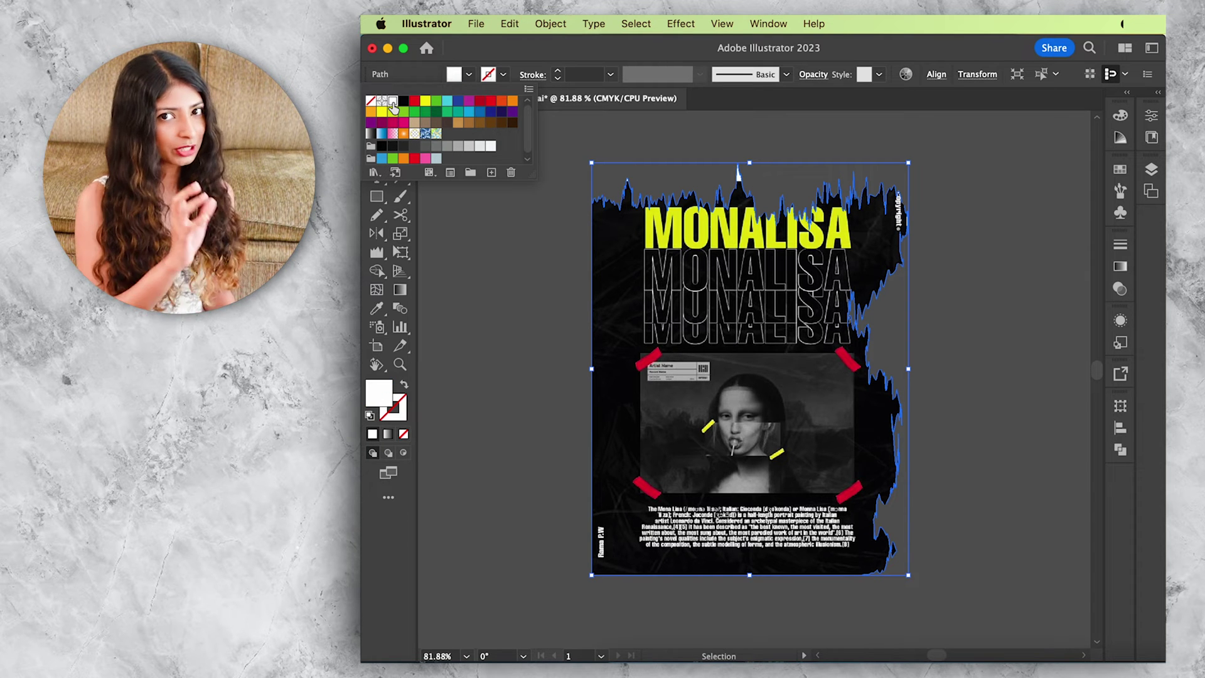
{"action": "key", "text": "Escape"}
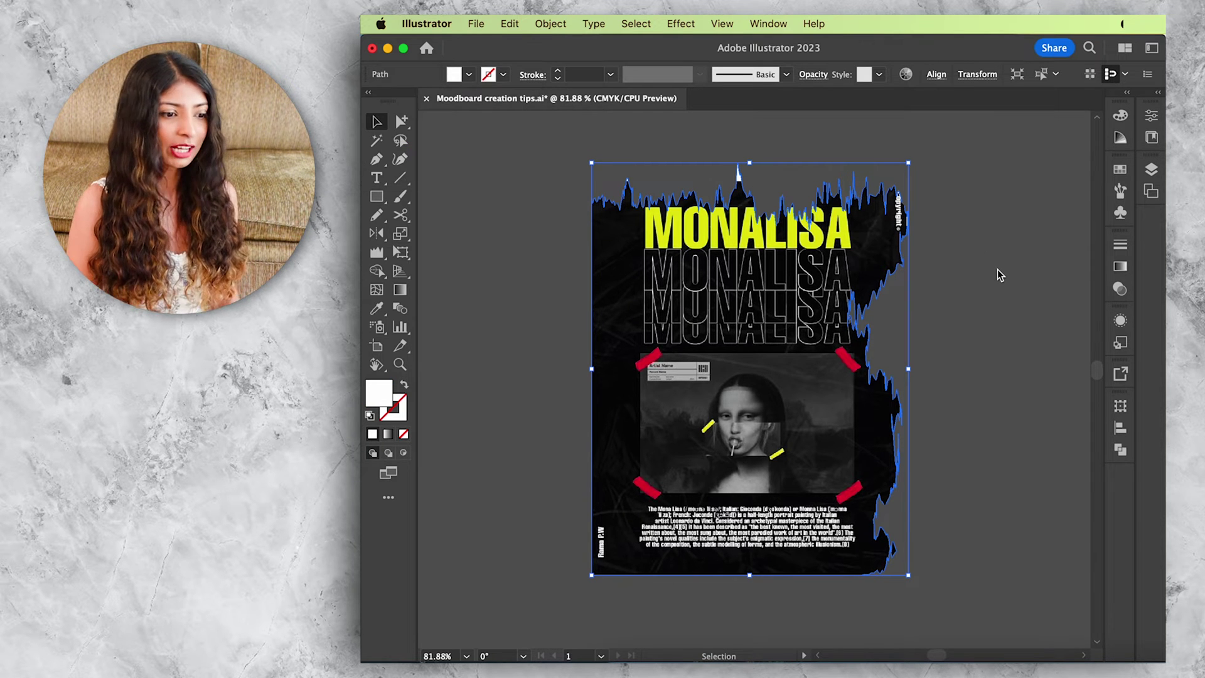
{"action": "key", "text": "Up"}
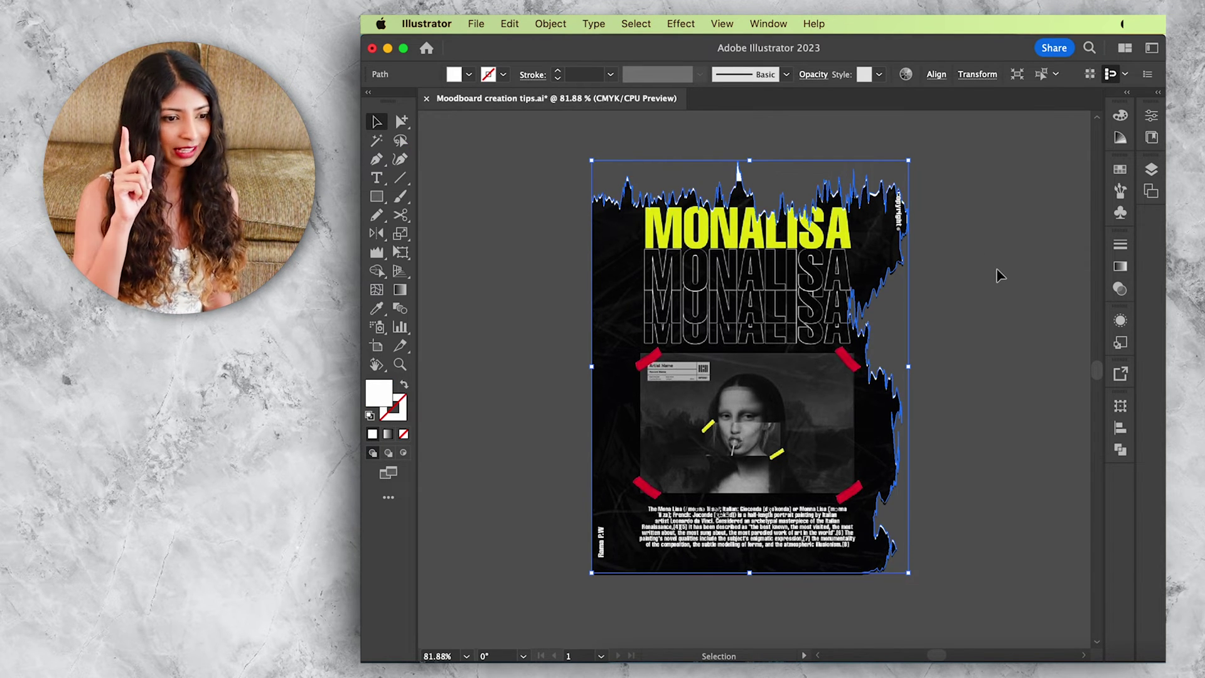
{"action": "key", "text": "Right"}
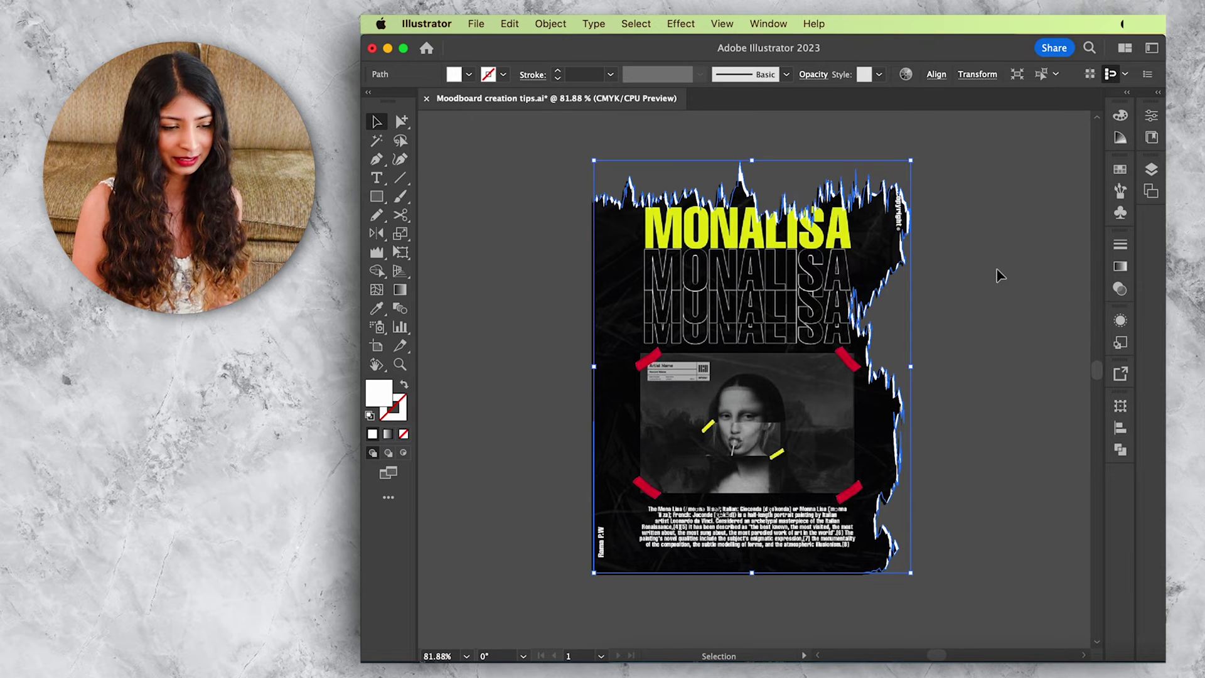
{"action": "left_click", "coordinate": [1000, 277]}
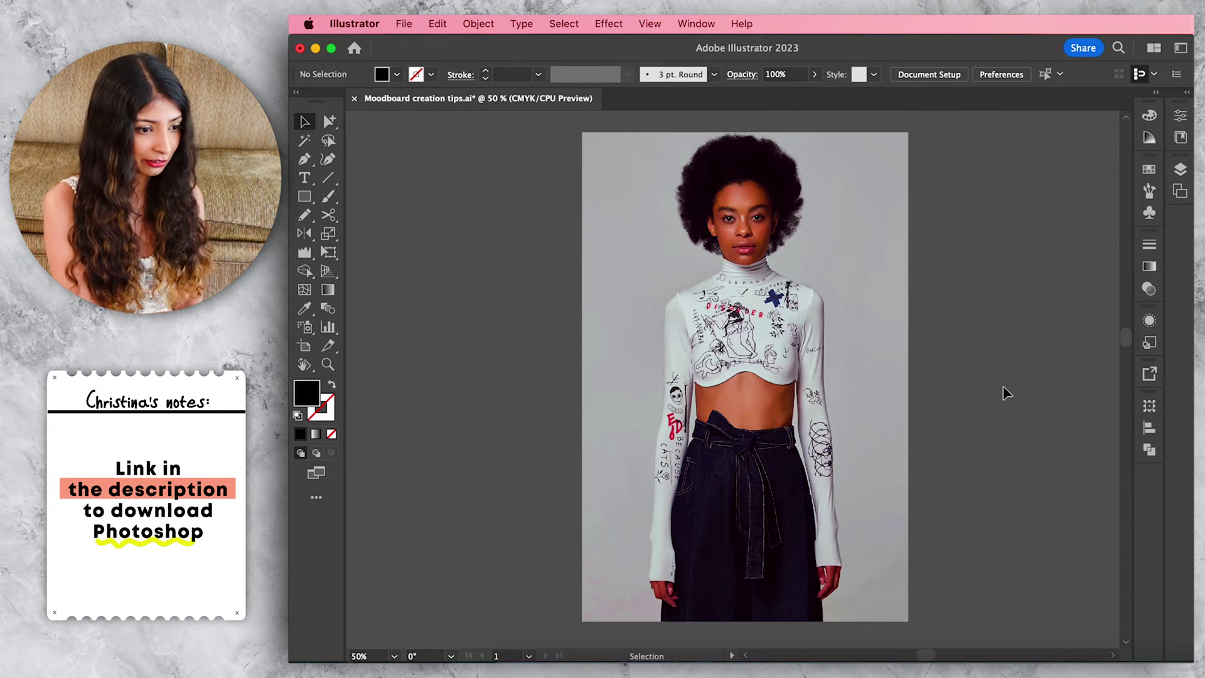
- Unembed the model photo as Hb4wDQ.psd and open it with Edit In Photoshop
{"action": "left_click", "coordinate": [849, 337]}
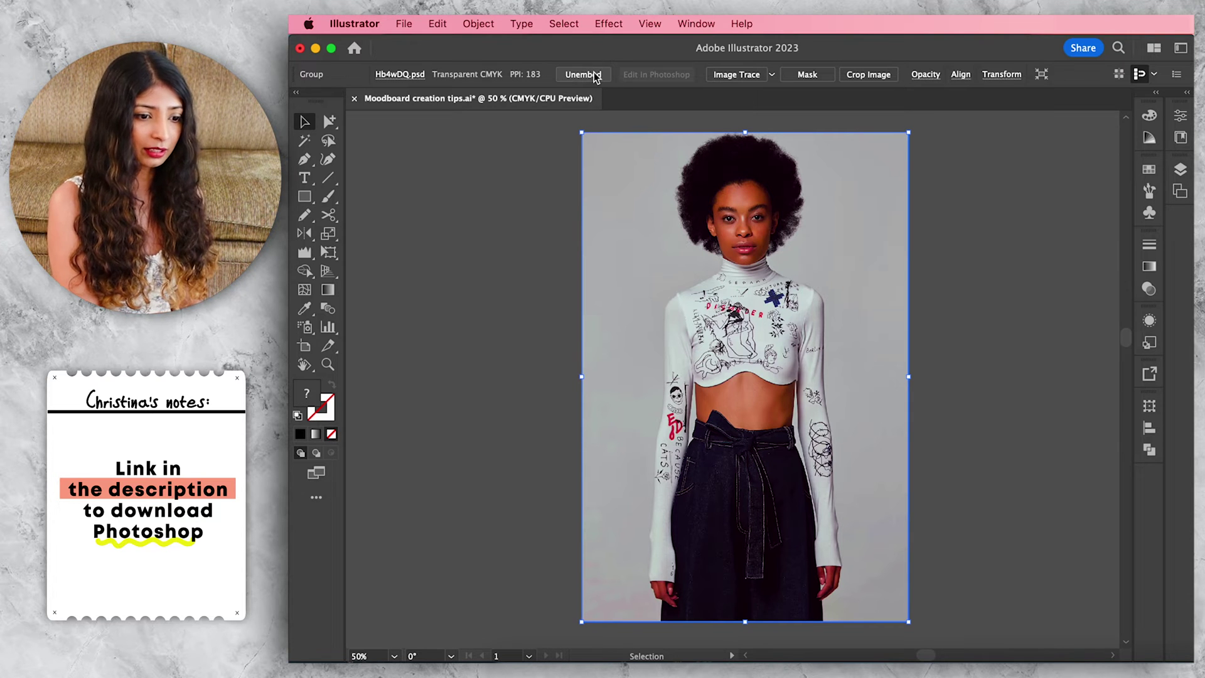
{"action": "left_click", "coordinate": [583, 75]}
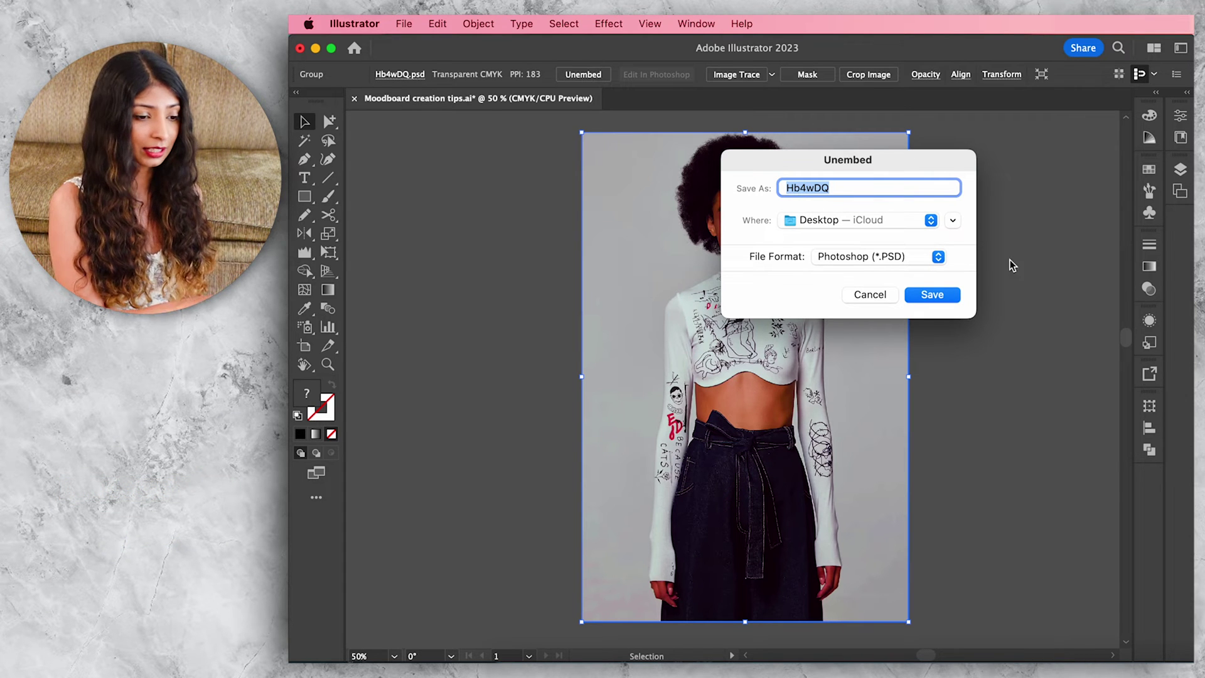
{"action": "left_click", "coordinate": [931, 295]}
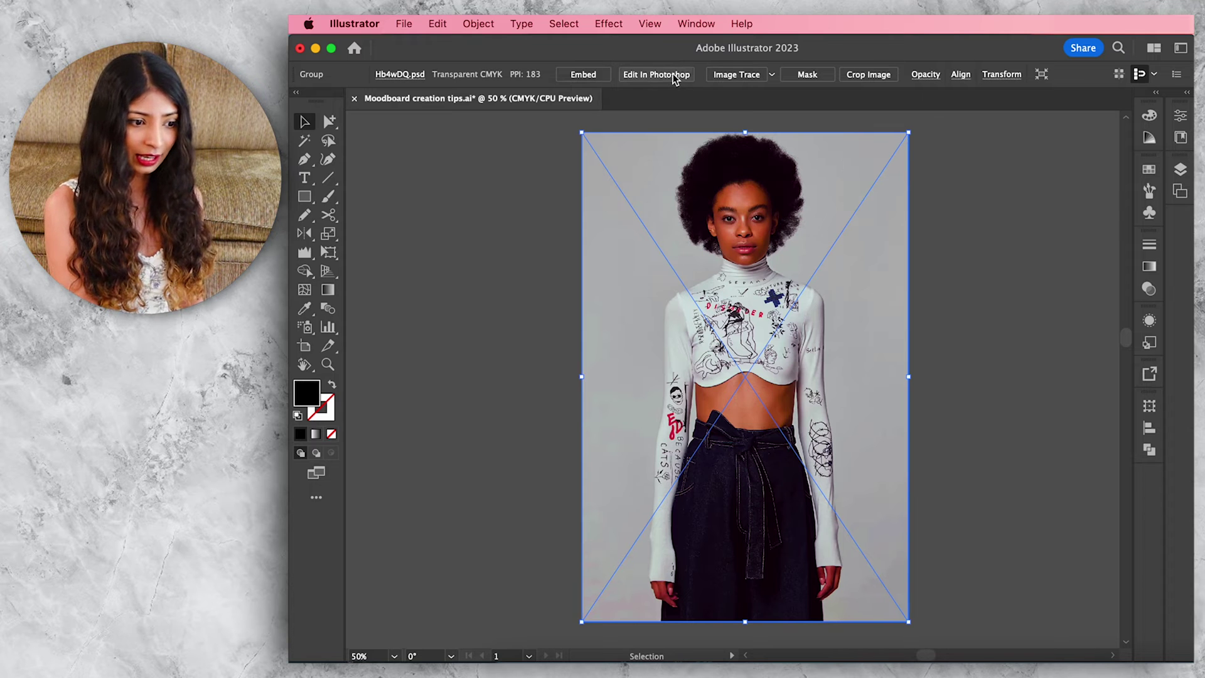
{"action": "left_click", "coordinate": [673, 74]}
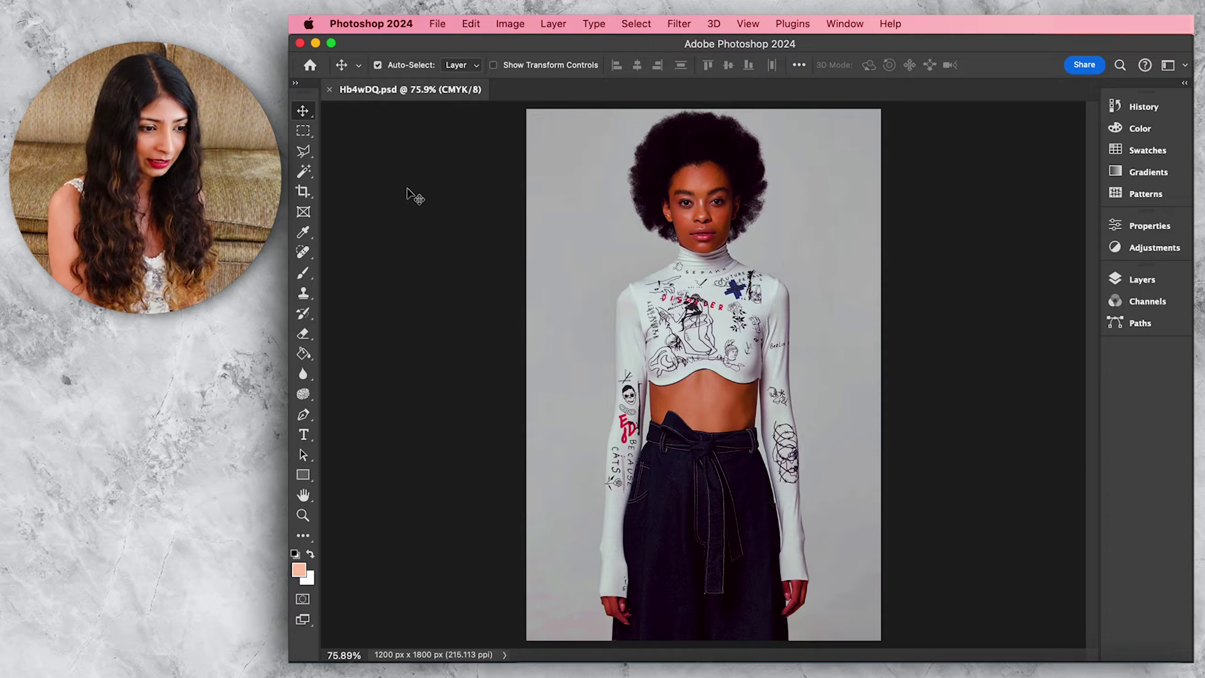
- Zoom in and spot-heal the blue cross, small arrow, rose and FUTURE lettering with skull
{"action": "key", "text": "super+equal"}
{"action": "key", "text": "super+equal"}
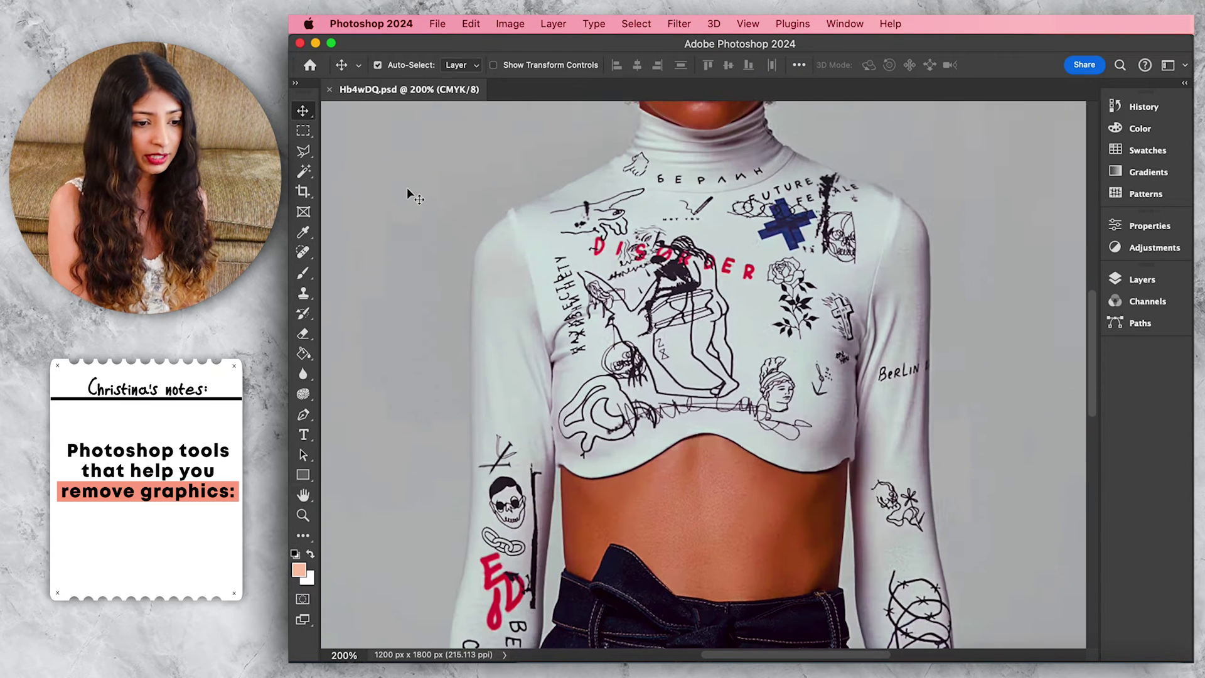
{"action": "scroll", "coordinate": [408, 190], "scroll_direction": "up", "scroll_amount": 3}
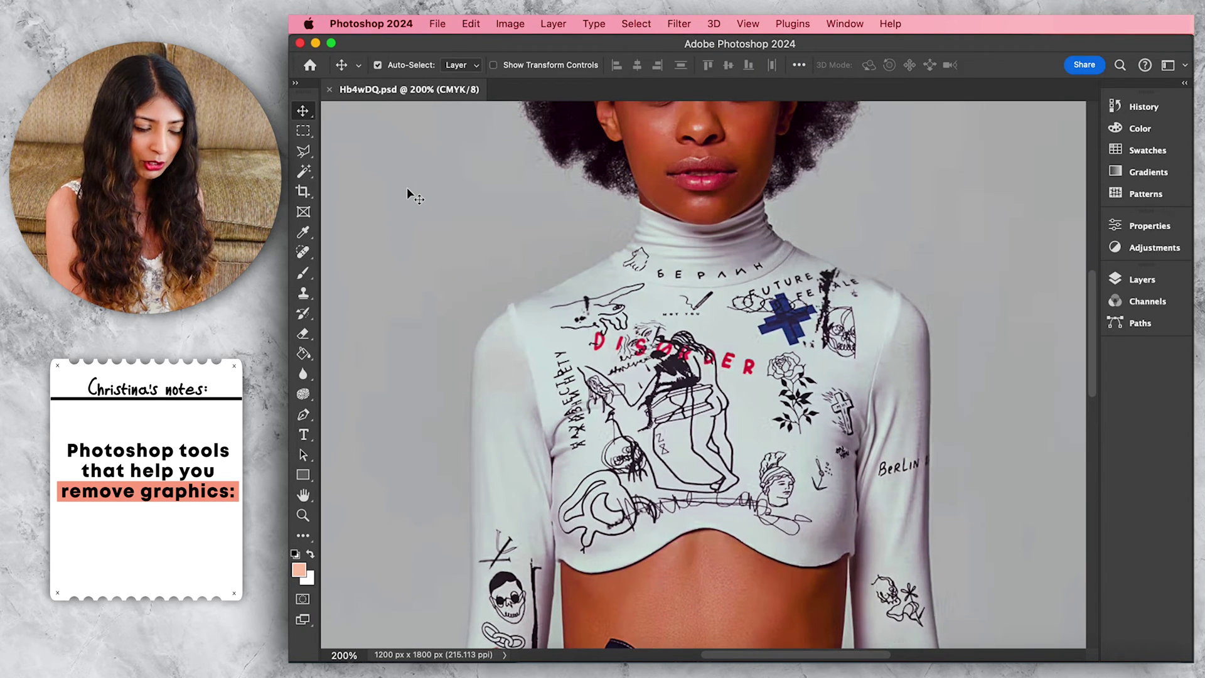
{"action": "left_click", "coordinate": [303, 253]}
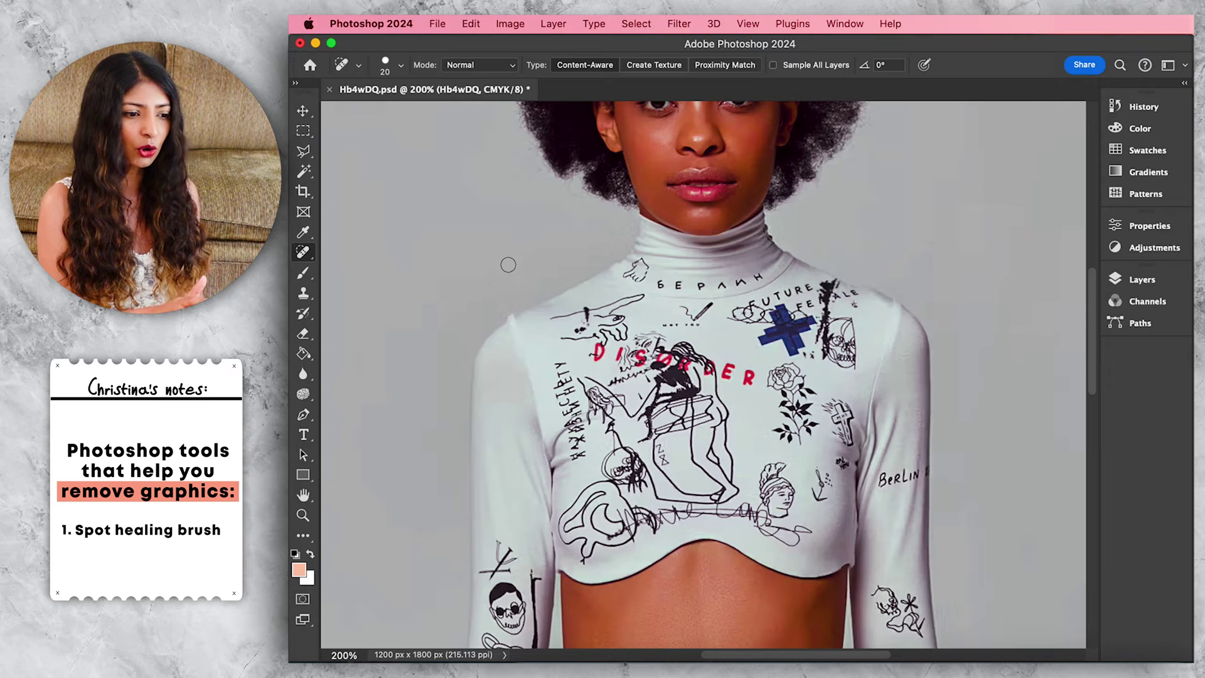
{"action": "left_click_drag", "start_coordinate": [830, 397], "coordinate": [849, 447]}
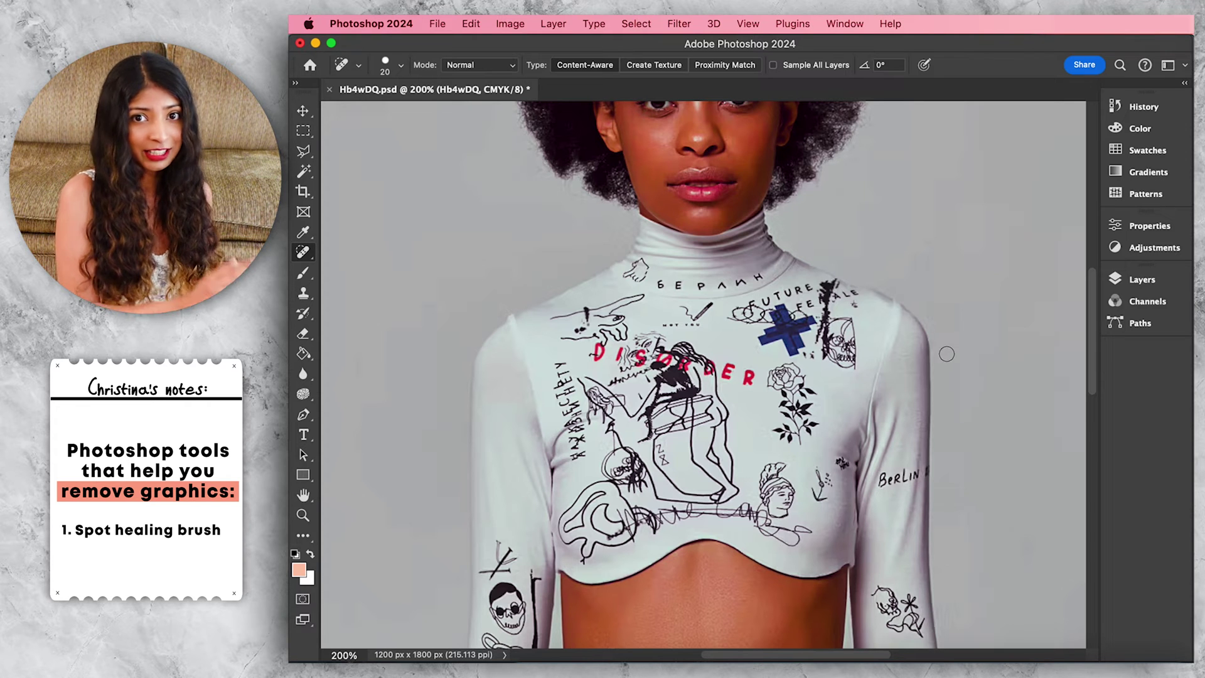
{"action": "left_click_drag", "start_coordinate": [819, 469], "coordinate": [824, 498]}
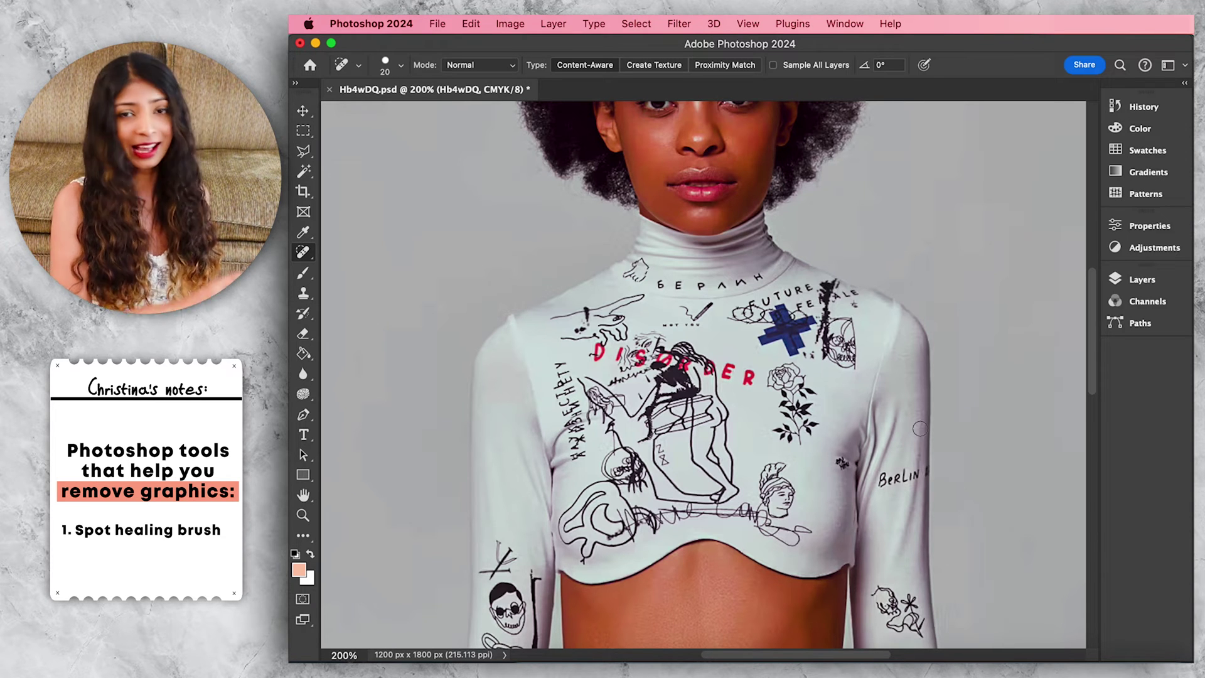
{"action": "mouse_move", "coordinate": [812, 452]}
{"action": "left_mouse_down"}
{"action": "mouse_move", "coordinate": [814, 428]}
{"action": "mouse_move", "coordinate": [781, 428]}
{"action": "mouse_move", "coordinate": [801, 417]}
{"action": "mouse_move", "coordinate": [784, 401]}
{"action": "mouse_move", "coordinate": [785, 370]}
{"action": "mouse_move", "coordinate": [803, 379]}
{"action": "mouse_move", "coordinate": [856, 322]}
{"action": "mouse_move", "coordinate": [831, 354]}
{"action": "mouse_move", "coordinate": [830, 287]}
{"action": "left_mouse_up"}
{"action": "mouse_move", "coordinate": [834, 317]}
{"action": "left_mouse_down"}
{"action": "mouse_move", "coordinate": [771, 306]}
{"action": "mouse_move", "coordinate": [775, 336]}
{"action": "mouse_move", "coordinate": [830, 300]}
{"action": "left_mouse_up"}
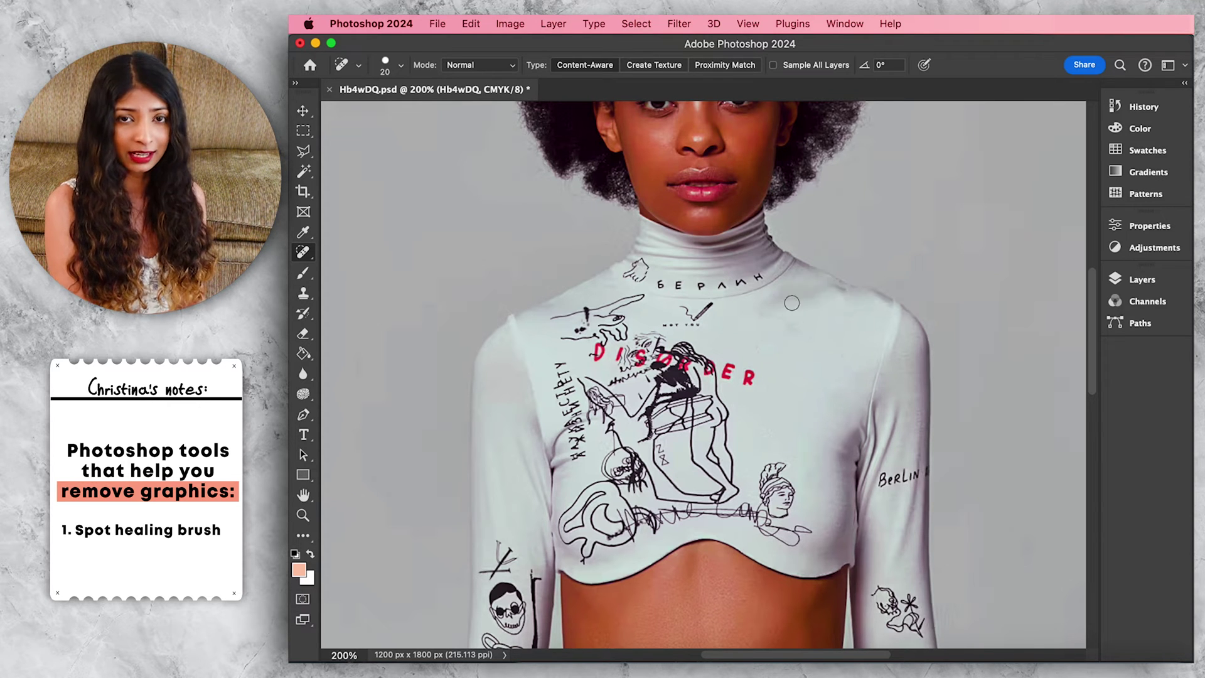
- With the brush enlarged to 40, heal away the DISORDER letters and surrounding chest sketches
{"action": "key", "text": "bracketright"}
{"action": "key", "text": "bracketright"}
{"action": "mouse_move", "coordinate": [635, 355]}
{"action": "left_mouse_down"}
{"action": "mouse_move", "coordinate": [656, 350]}
{"action": "mouse_move", "coordinate": [684, 464]}
{"action": "left_mouse_up"}
{"action": "mouse_move", "coordinate": [797, 486]}
{"action": "left_mouse_down"}
{"action": "mouse_move", "coordinate": [634, 514]}
{"action": "mouse_move", "coordinate": [584, 537]}
{"action": "left_mouse_up"}
{"action": "mouse_move", "coordinate": [662, 502]}
{"action": "left_mouse_down"}
{"action": "mouse_move", "coordinate": [584, 539]}
{"action": "mouse_move", "coordinate": [703, 477]}
{"action": "left_mouse_up"}
{"action": "left_click_drag", "start_coordinate": [659, 417], "coordinate": [718, 468]}
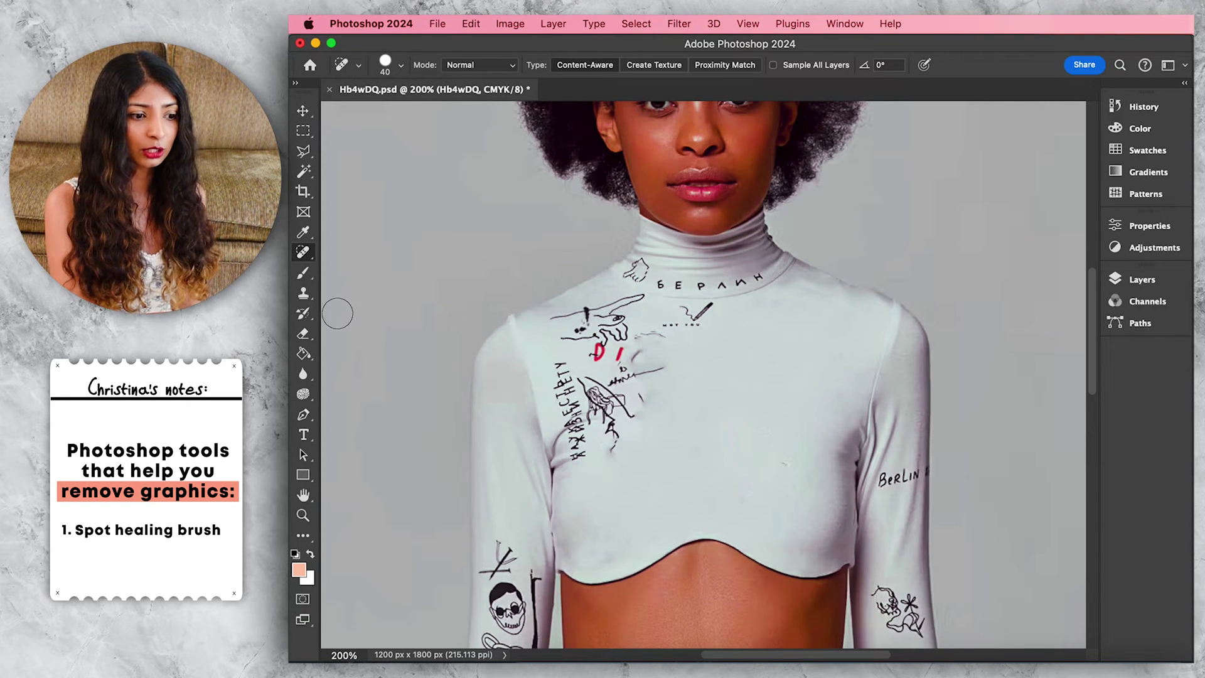
{"action": "left_click", "coordinate": [304, 294]}
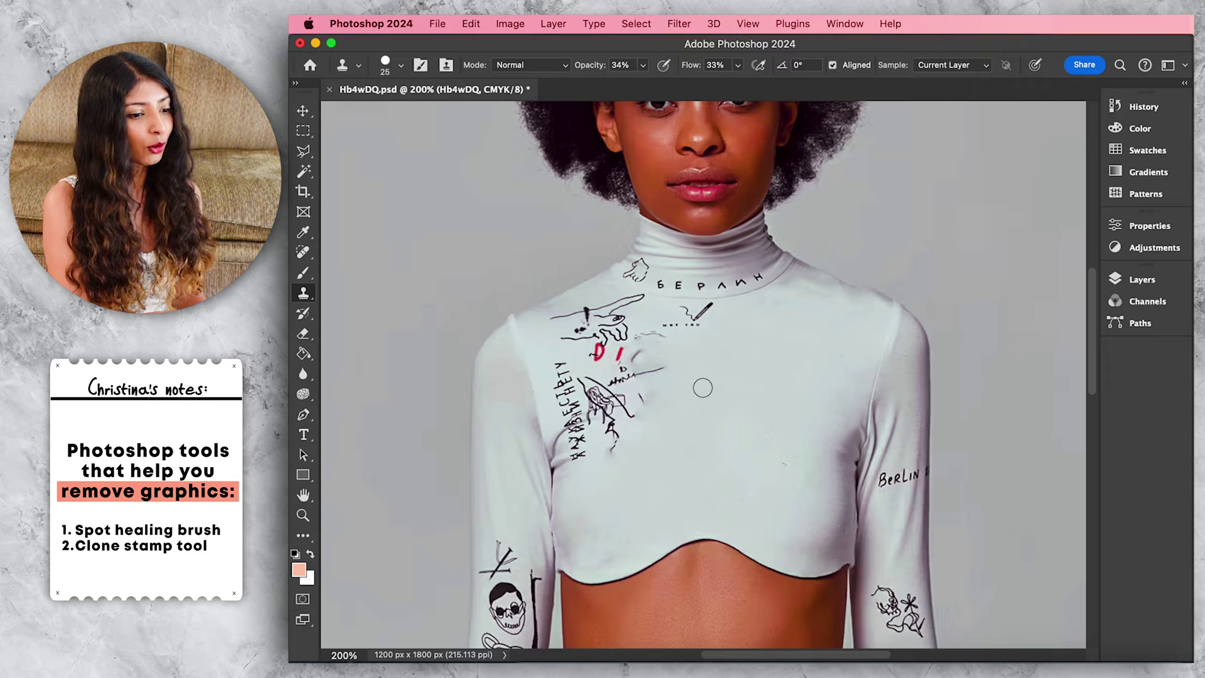
- Clone clean fabric over the shoulder ink marks at 77% opacity and 73% flow
{"action": "key", "text": "7"}
{"action": "key", "text": "7"}
{"action": "key", "text": "shift+7"}
{"action": "key", "text": "shift+3"}
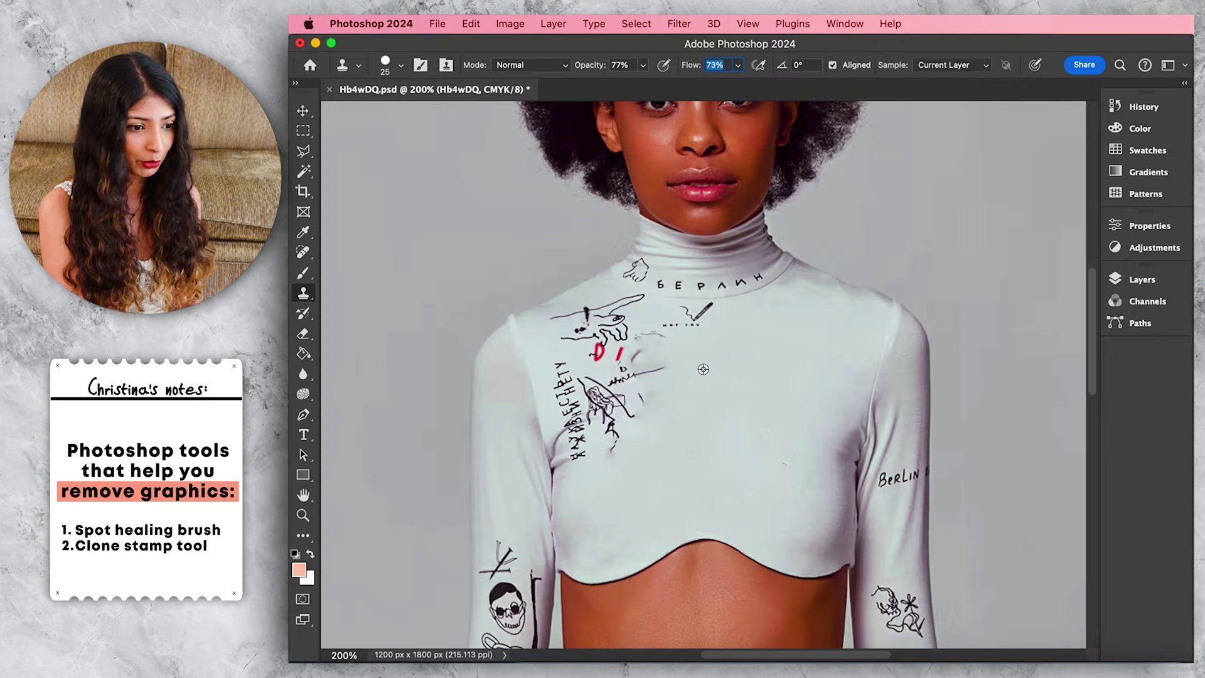
{"action": "left_click", "coordinate": [703, 369], "text": "alt"}
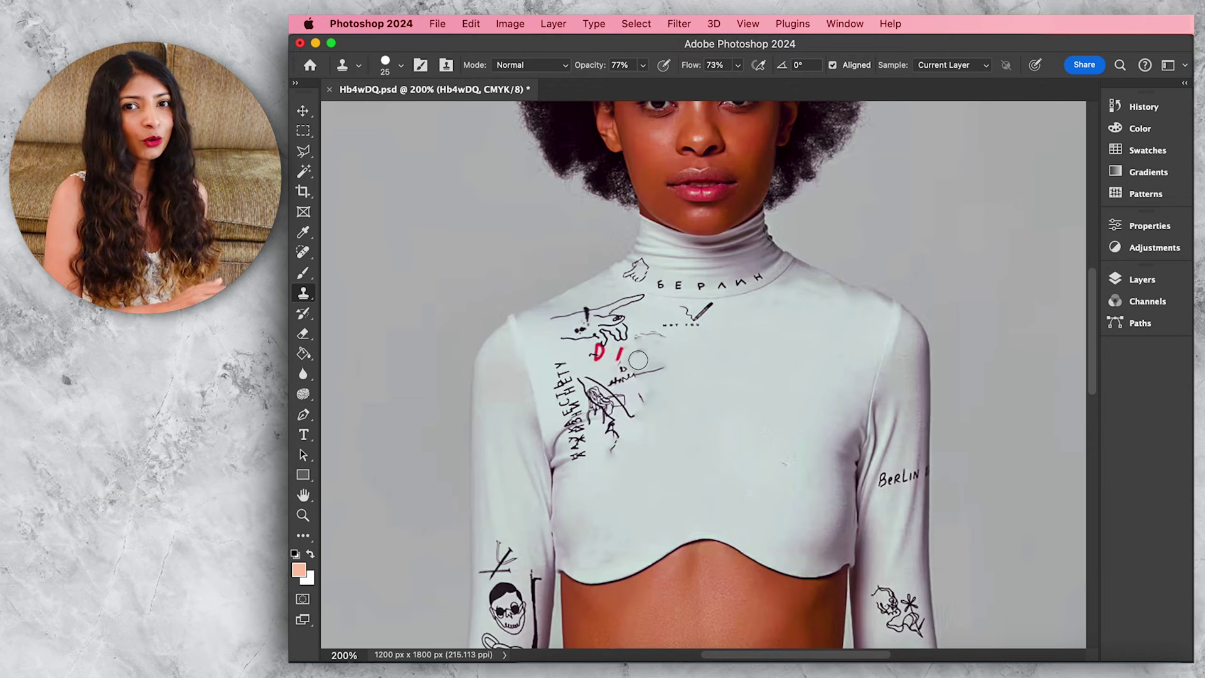
{"action": "mouse_move", "coordinate": [635, 359]}
{"action": "left_mouse_down"}
{"action": "mouse_move", "coordinate": [649, 382]}
{"action": "mouse_move", "coordinate": [659, 365]}
{"action": "mouse_move", "coordinate": [627, 407]}
{"action": "mouse_move", "coordinate": [630, 395]}
{"action": "mouse_move", "coordinate": [632, 419]}
{"action": "mouse_move", "coordinate": [615, 398]}
{"action": "mouse_move", "coordinate": [631, 417]}
{"action": "mouse_move", "coordinate": [631, 393]}
{"action": "mouse_move", "coordinate": [651, 416]}
{"action": "mouse_move", "coordinate": [612, 352]}
{"action": "mouse_move", "coordinate": [622, 342]}
{"action": "mouse_move", "coordinate": [614, 349]}
{"action": "mouse_move", "coordinate": [677, 315]}
{"action": "mouse_move", "coordinate": [705, 316]}
{"action": "mouse_move", "coordinate": [602, 417]}
{"action": "mouse_move", "coordinate": [568, 401]}
{"action": "mouse_move", "coordinate": [575, 366]}
{"action": "mouse_move", "coordinate": [608, 331]}
{"action": "mouse_move", "coordinate": [587, 333]}
{"action": "mouse_move", "coordinate": [582, 415]}
{"action": "mouse_move", "coordinate": [630, 449]}
{"action": "mouse_move", "coordinate": [584, 452]}
{"action": "left_mouse_up"}
- Spot-heal the BERLIN mark, then, with a 15 brush, the collar and left-forearm graffiti
{"action": "key", "text": "j"}
{"action": "left_click_drag", "start_coordinate": [904, 475], "coordinate": [908, 474]}
{"action": "key", "text": "bracketleft"}
{"action": "key", "text": "bracketleft"}
{"action": "key", "text": "bracketleft"}
{"action": "key", "text": "bracketleft"}
{"action": "key", "text": "bracketleft"}
{"action": "left_click_drag", "start_coordinate": [628, 267], "coordinate": [761, 277]}
{"action": "scroll", "coordinate": [637, 309], "scroll_direction": "down", "scroll_amount": 5}
{"action": "left_click_drag", "start_coordinate": [555, 310], "coordinate": [555, 456]}
{"action": "mouse_move", "coordinate": [515, 376]}
{"action": "left_mouse_down"}
{"action": "mouse_move", "coordinate": [551, 389]}
{"action": "mouse_move", "coordinate": [524, 471]}
{"action": "left_mouse_up"}
{"action": "scroll", "coordinate": [534, 408], "scroll_direction": "down", "scroll_amount": 2}
{"action": "mouse_move", "coordinate": [539, 390]}
{"action": "left_mouse_down"}
{"action": "mouse_move", "coordinate": [529, 512]}
{"action": "mouse_move", "coordinate": [494, 456]}
{"action": "mouse_move", "coordinate": [490, 502]}
{"action": "left_mouse_up"}
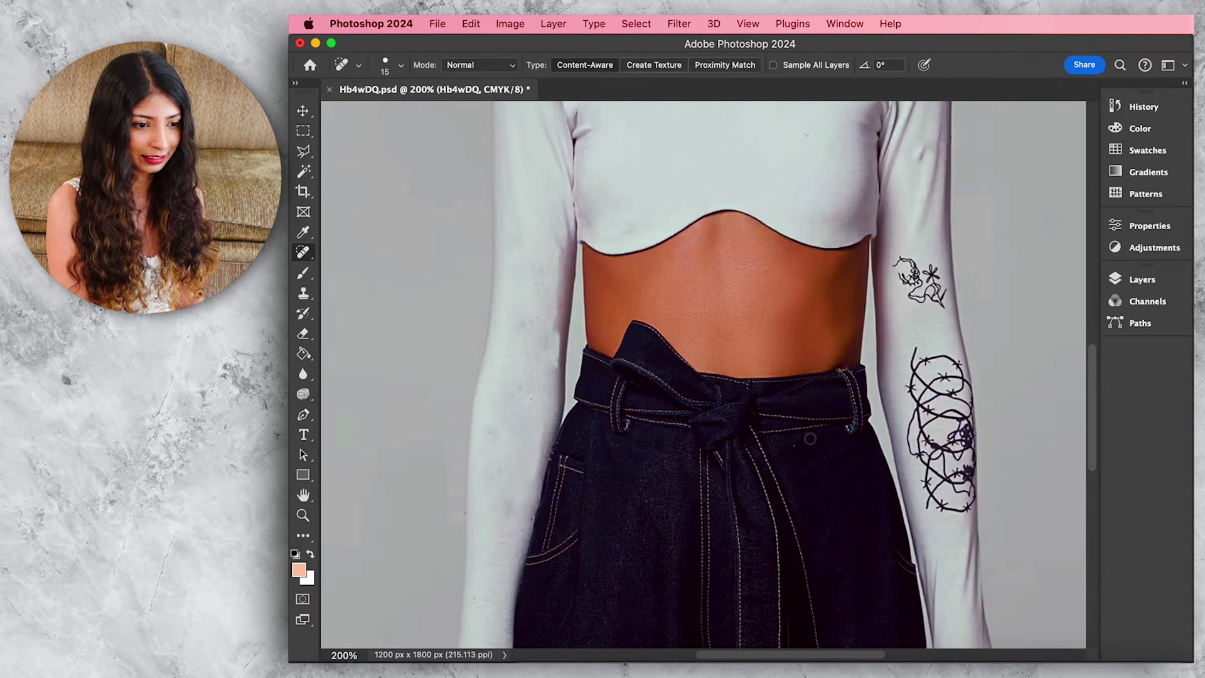
- Heal the right sleeve's small sketch and barbed-wire scribble with a 30 brush, then fit the photo
{"action": "key", "text": "bracketright"}
{"action": "key", "text": "bracketright"}
{"action": "key", "text": "bracketright"}
{"action": "left_click_drag", "start_coordinate": [904, 266], "coordinate": [935, 298]}
{"action": "left_click_drag", "start_coordinate": [923, 358], "coordinate": [960, 540]}
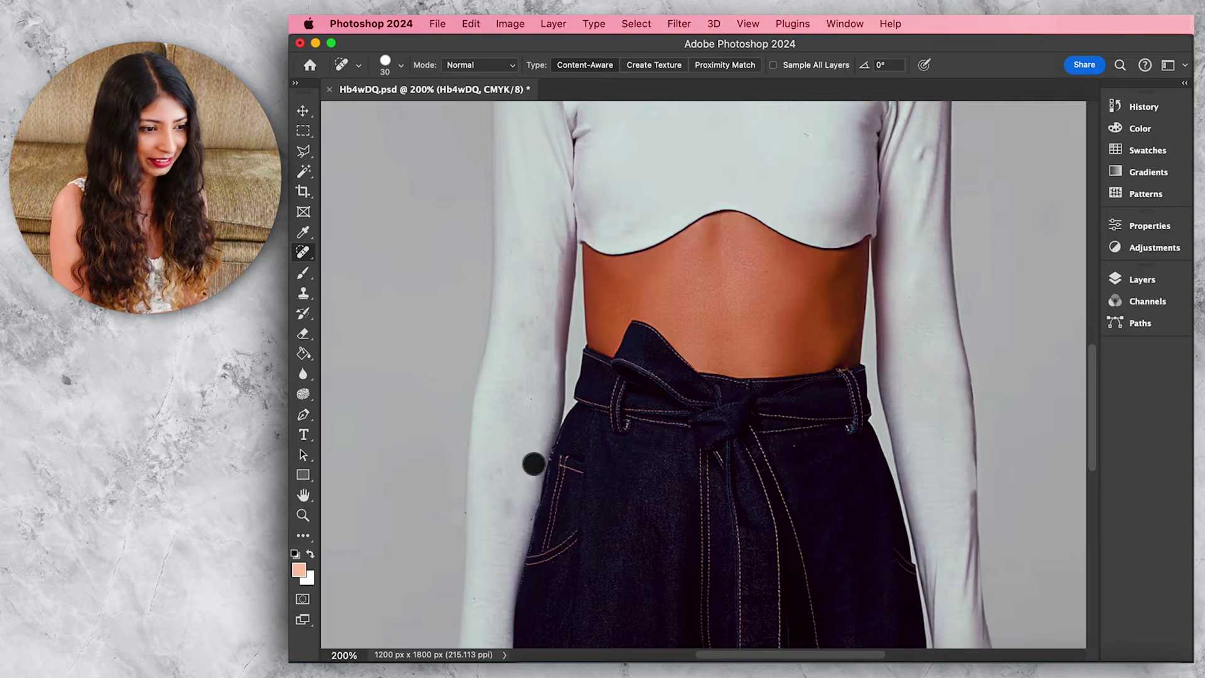
{"action": "key", "text": "super+0"}
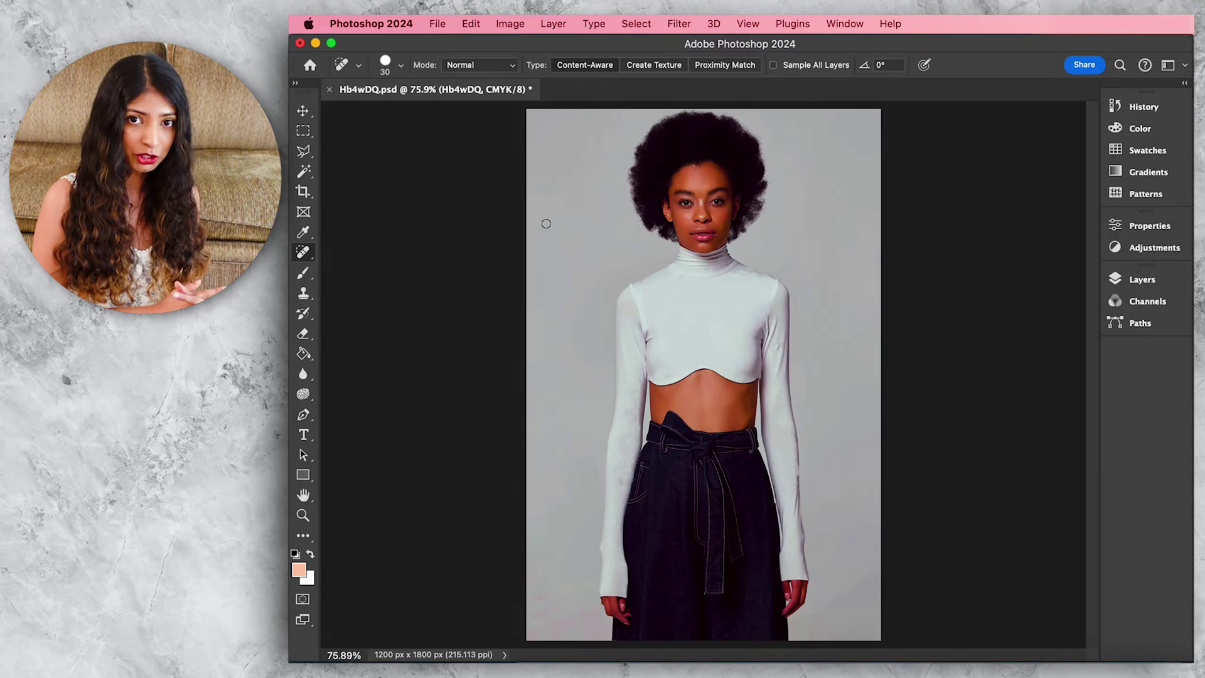
- Save the cleaned photo in Photoshop and minimize Photoshop
{"action": "left_click", "coordinate": [434, 25]}
{"action": "left_click", "coordinate": [456, 185]}
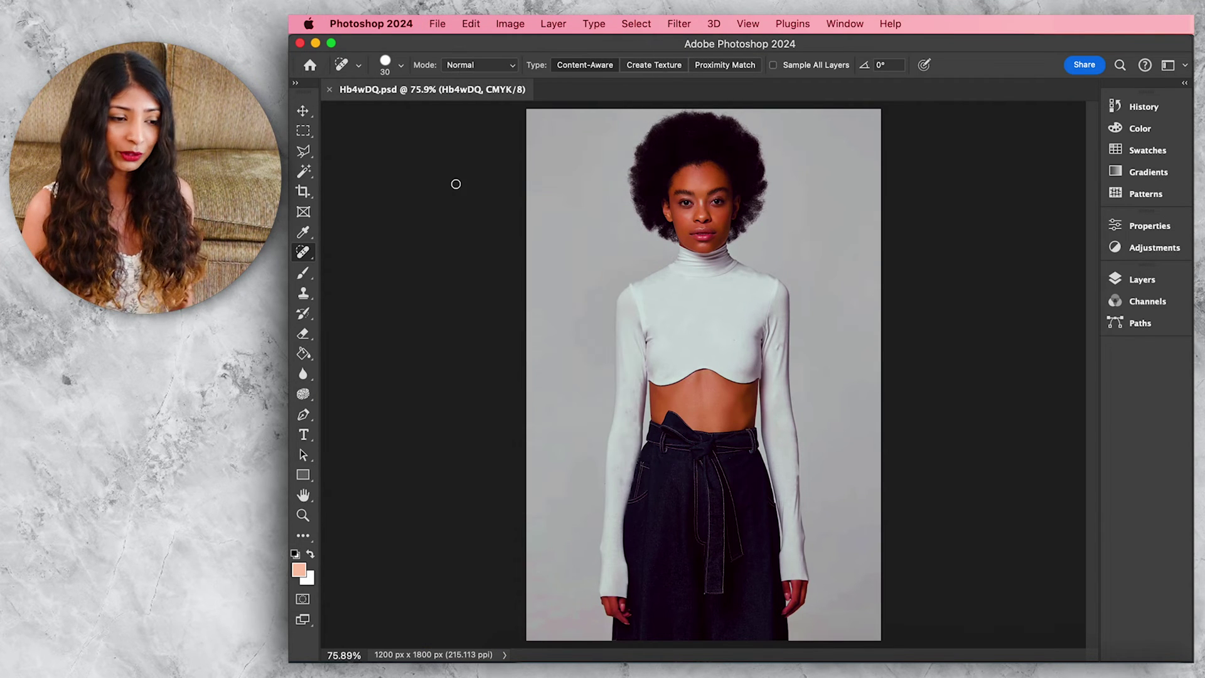
{"action": "left_click", "coordinate": [316, 44]}
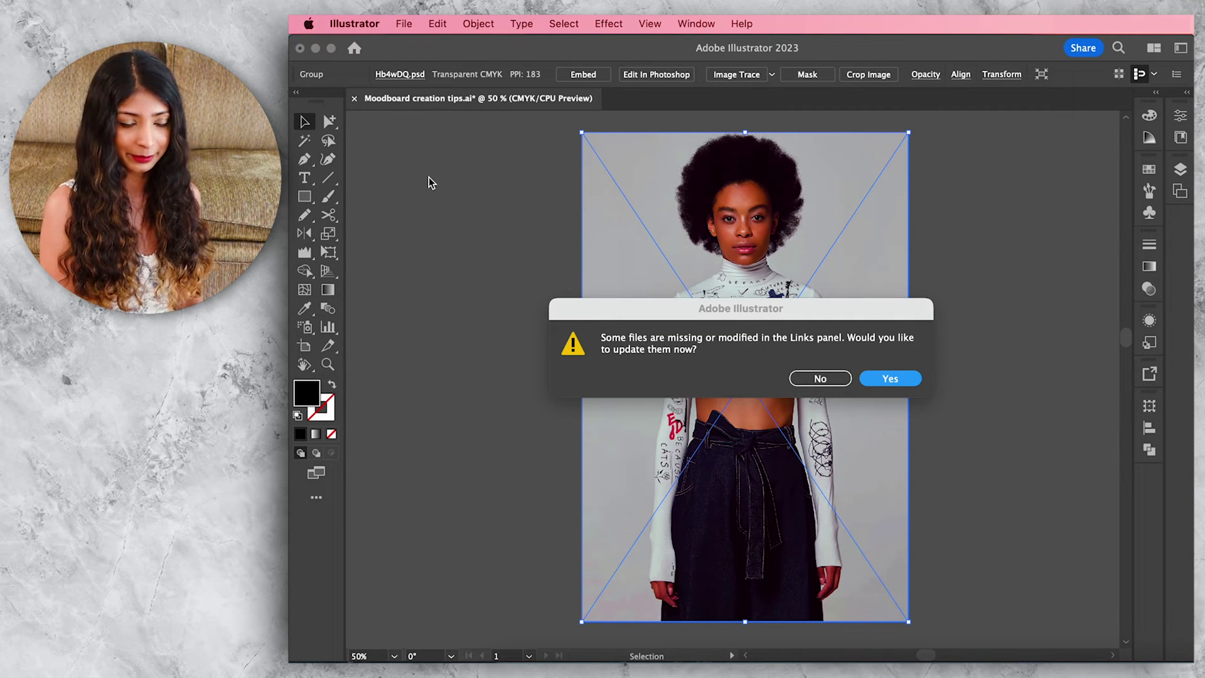
- Update the linked photo, embed it as a flattened image, and place the blue head artwork on the shirt
{"action": "left_click_drag", "start_coordinate": [638, 310], "coordinate": [397, 549]}
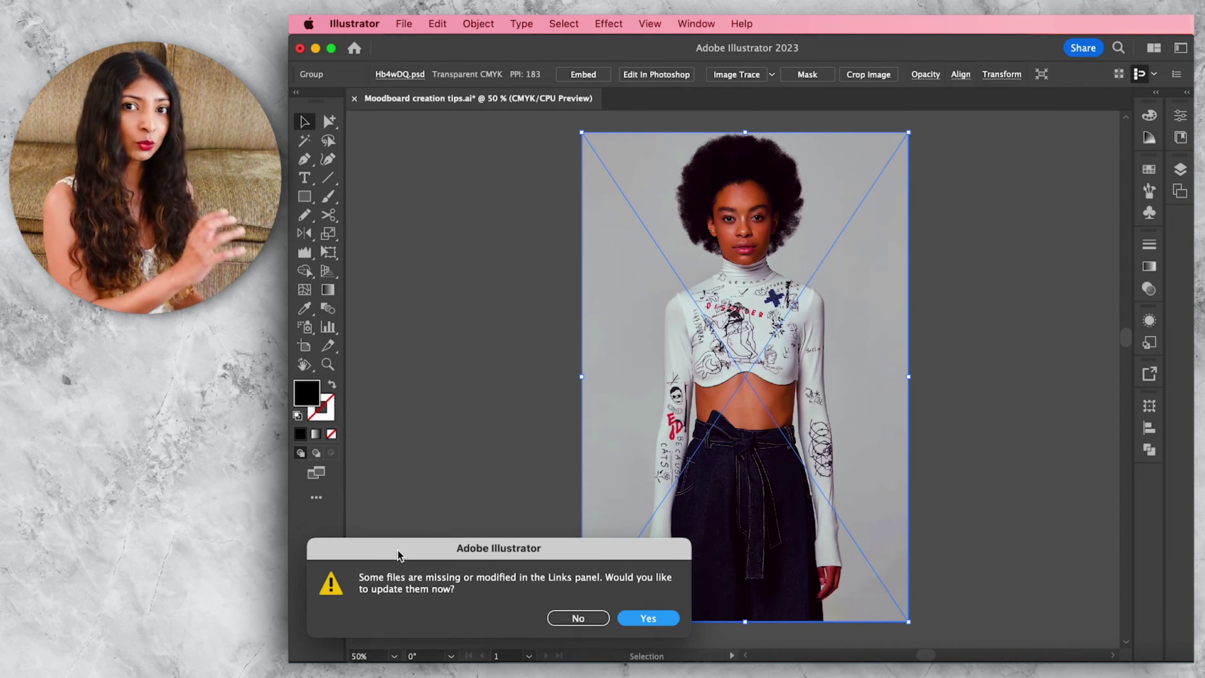
{"action": "left_click", "coordinate": [647, 617]}
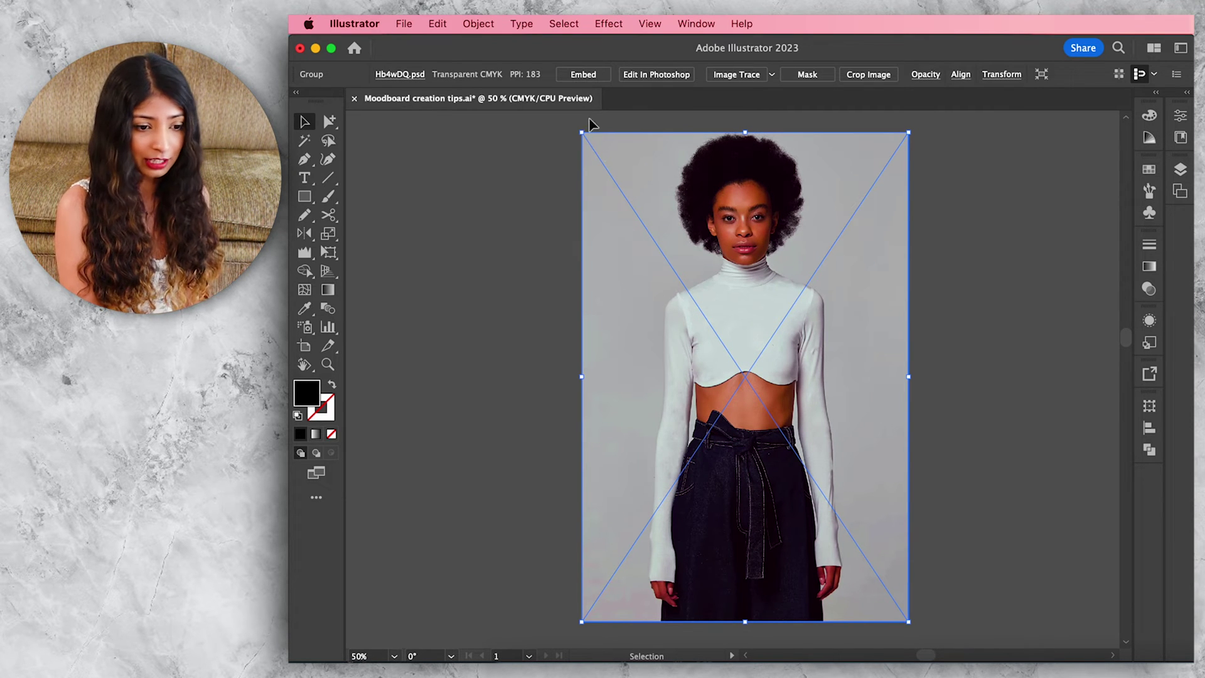
{"action": "left_click", "coordinate": [583, 74]}
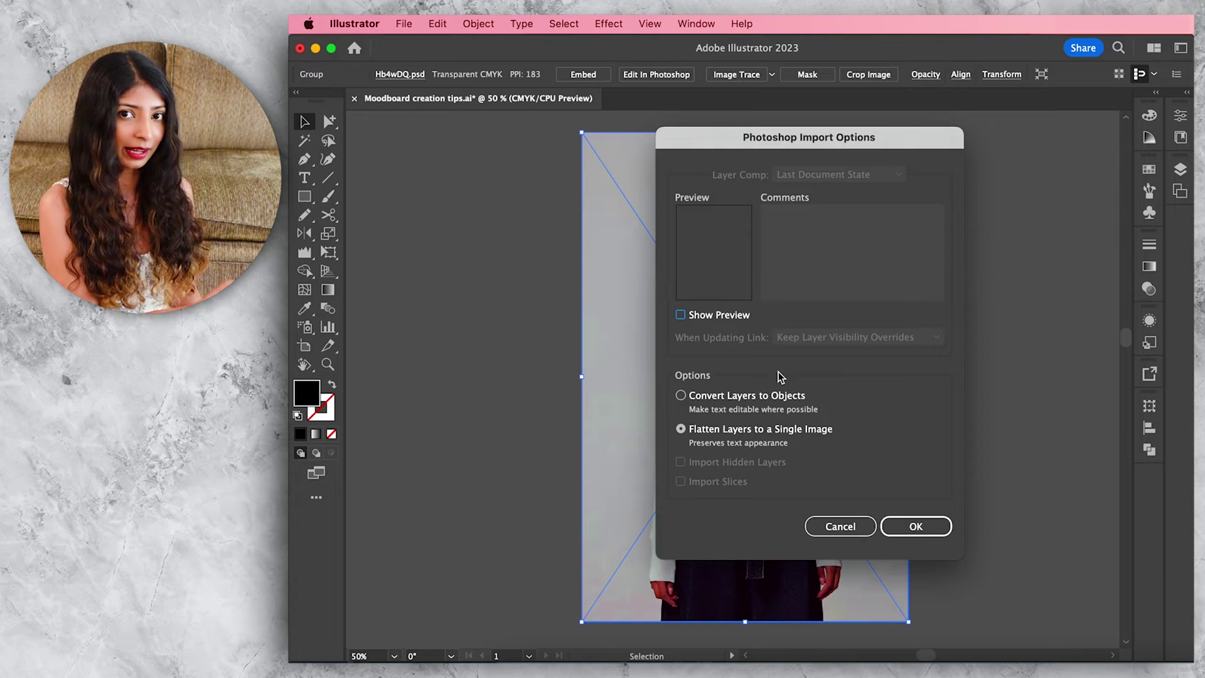
{"action": "left_click", "coordinate": [914, 529]}
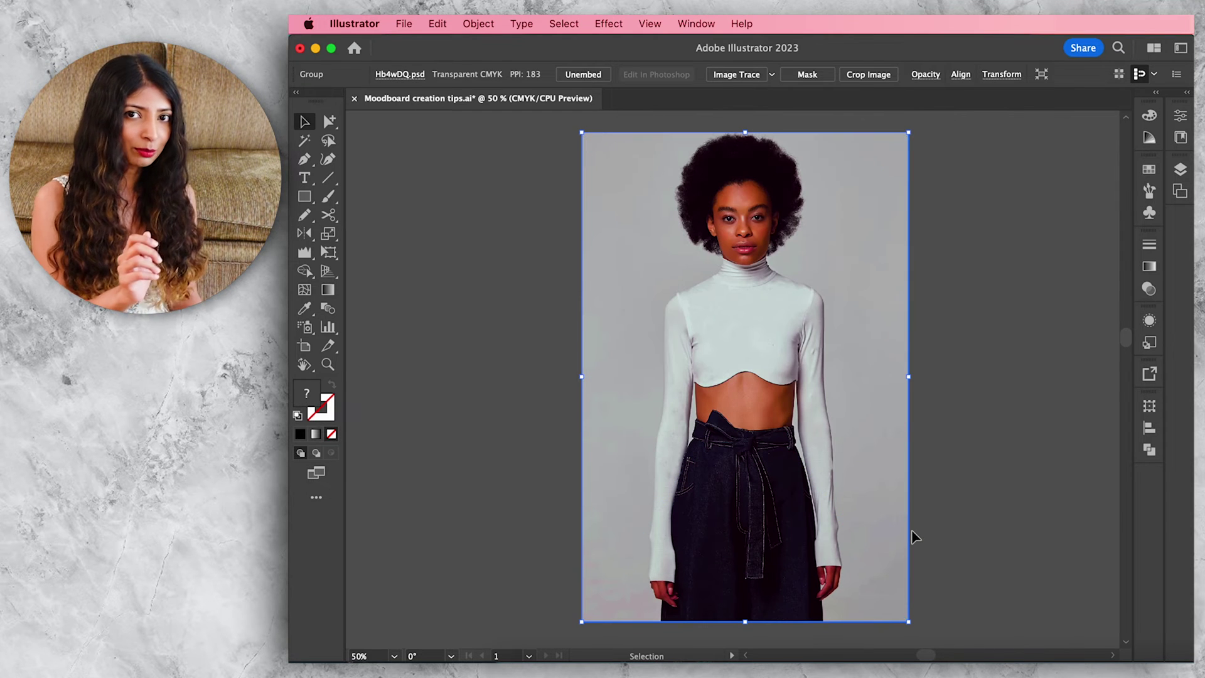
{"action": "left_click", "coordinate": [519, 405]}
{"action": "left_click_drag", "start_coordinate": [510, 333], "coordinate": [758, 361]}
{"action": "left_click_drag", "start_coordinate": [747, 305], "coordinate": [747, 299]}
- Unembed the girl's photo as oYOh1y.psd and open it with Edit In Photoshop
{"action": "left_click", "coordinate": [1041, 323]}
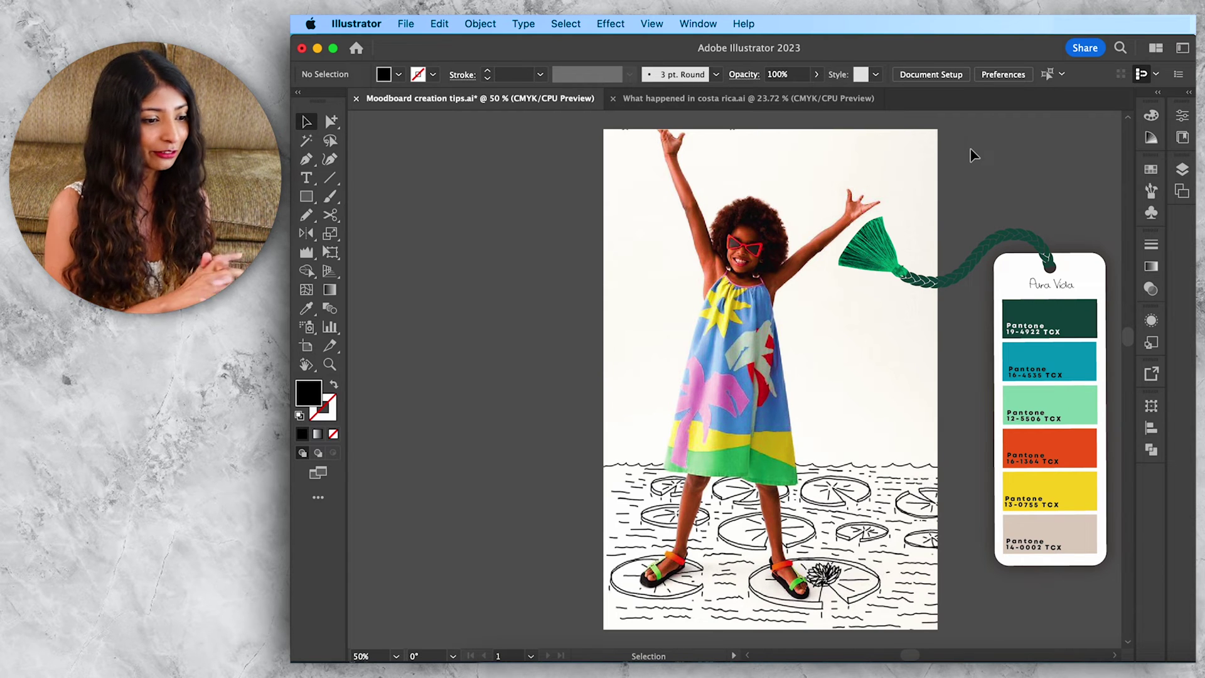
{"action": "left_click", "coordinate": [892, 153]}
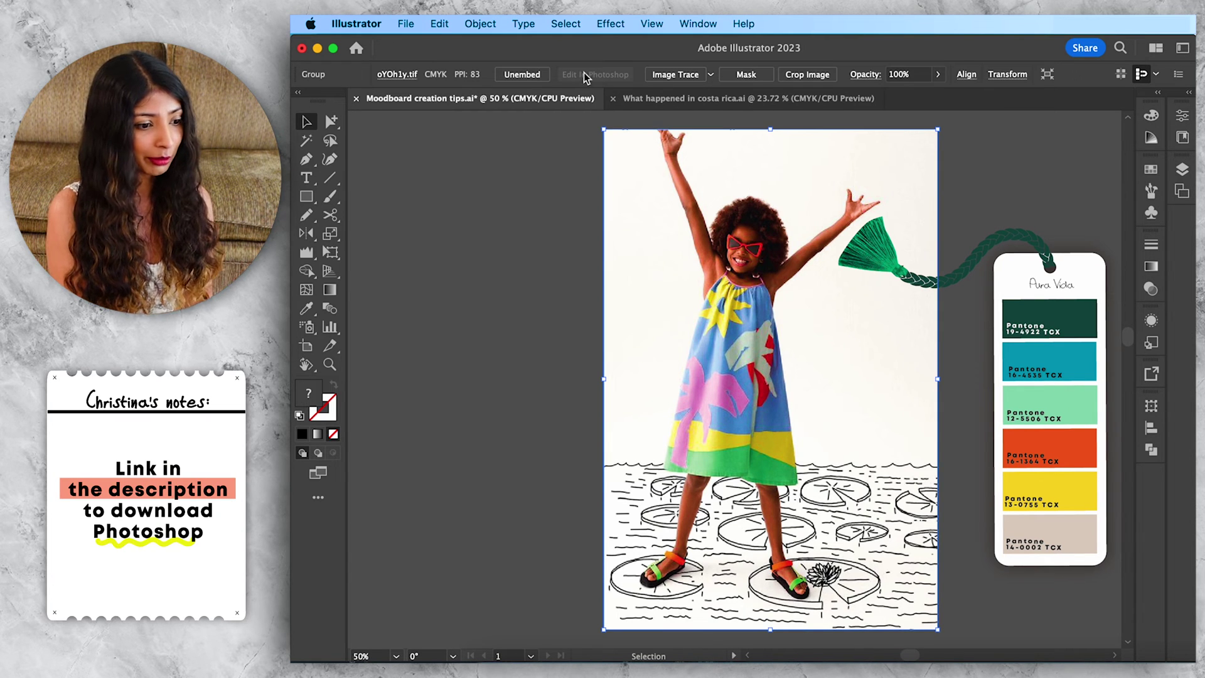
{"action": "left_click", "coordinate": [521, 74]}
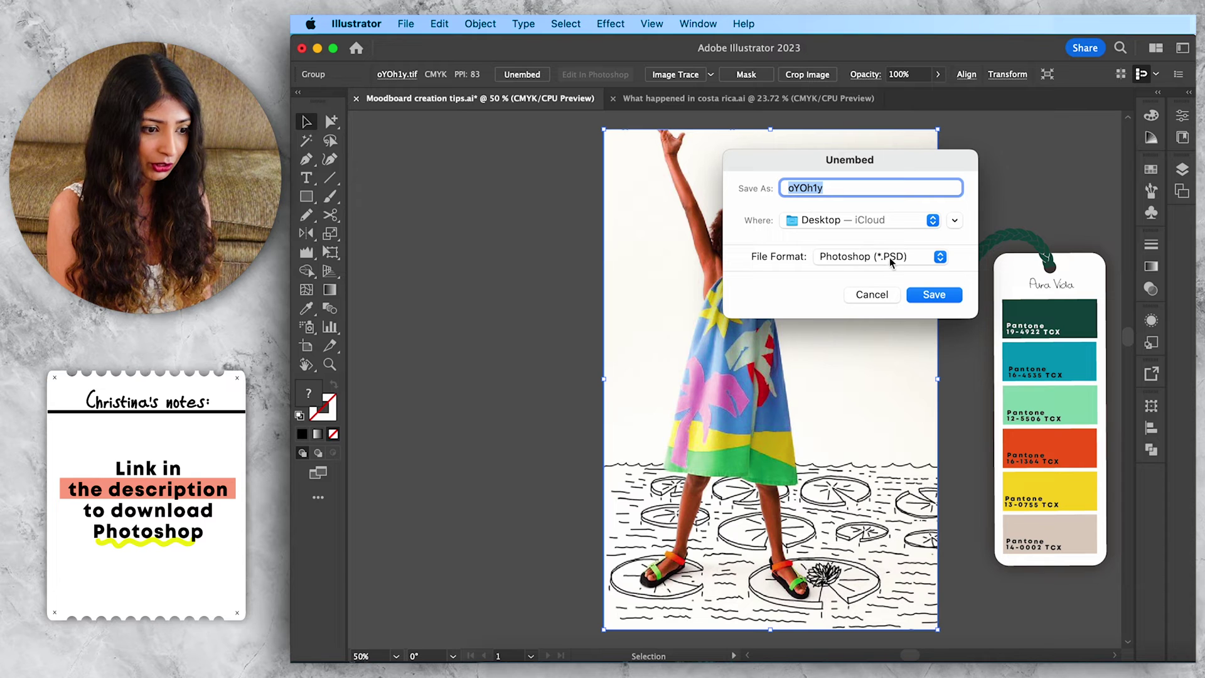
{"action": "left_click", "coordinate": [932, 294]}
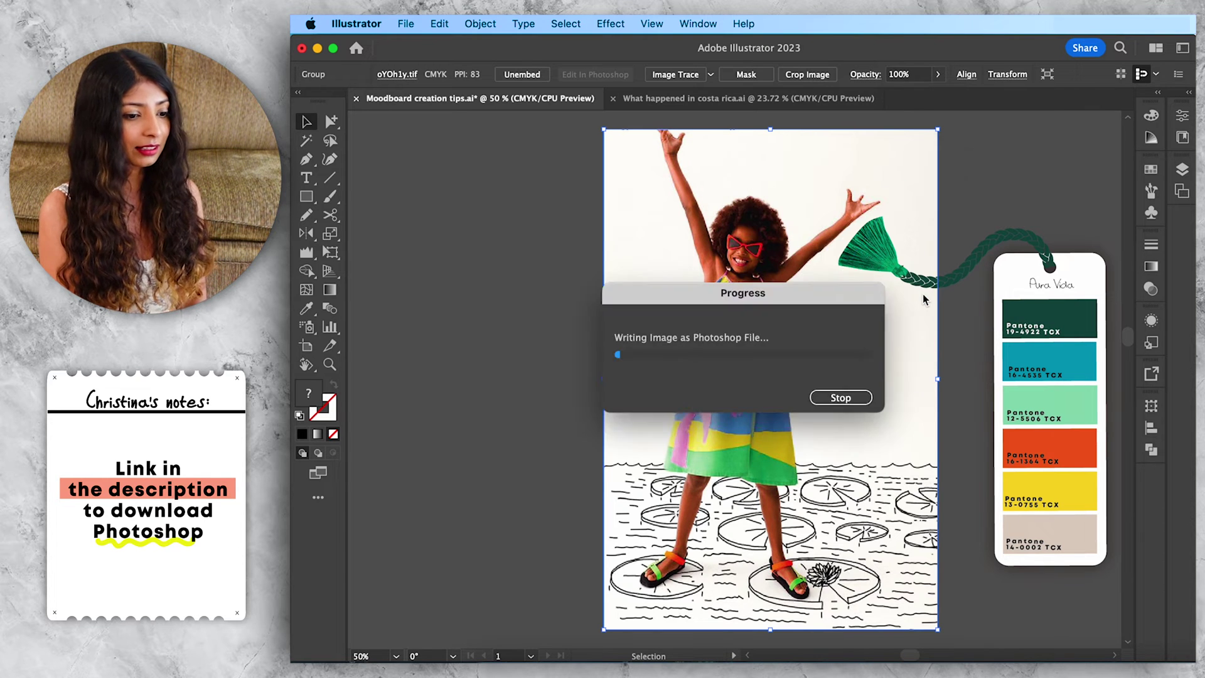
{"action": "left_click", "coordinate": [673, 76]}
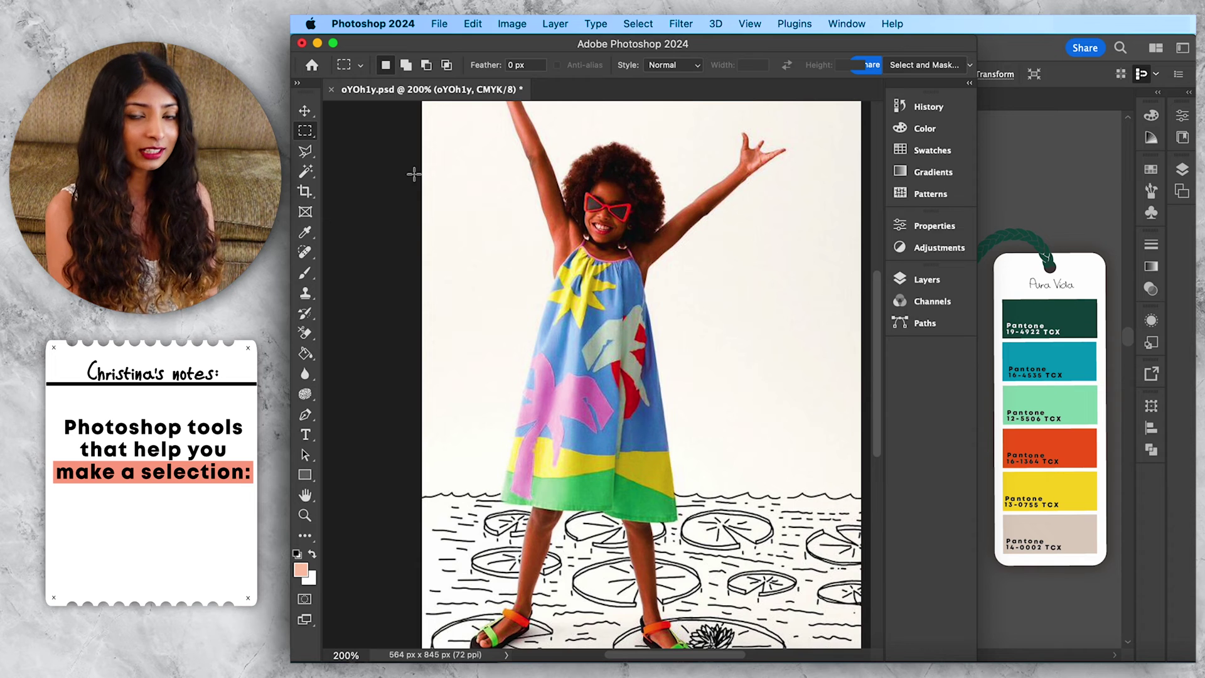
- Choose the Magnetic Lasso Tool and set the first point on the pink palm shape's edge
{"action": "left_click", "coordinate": [305, 151]}
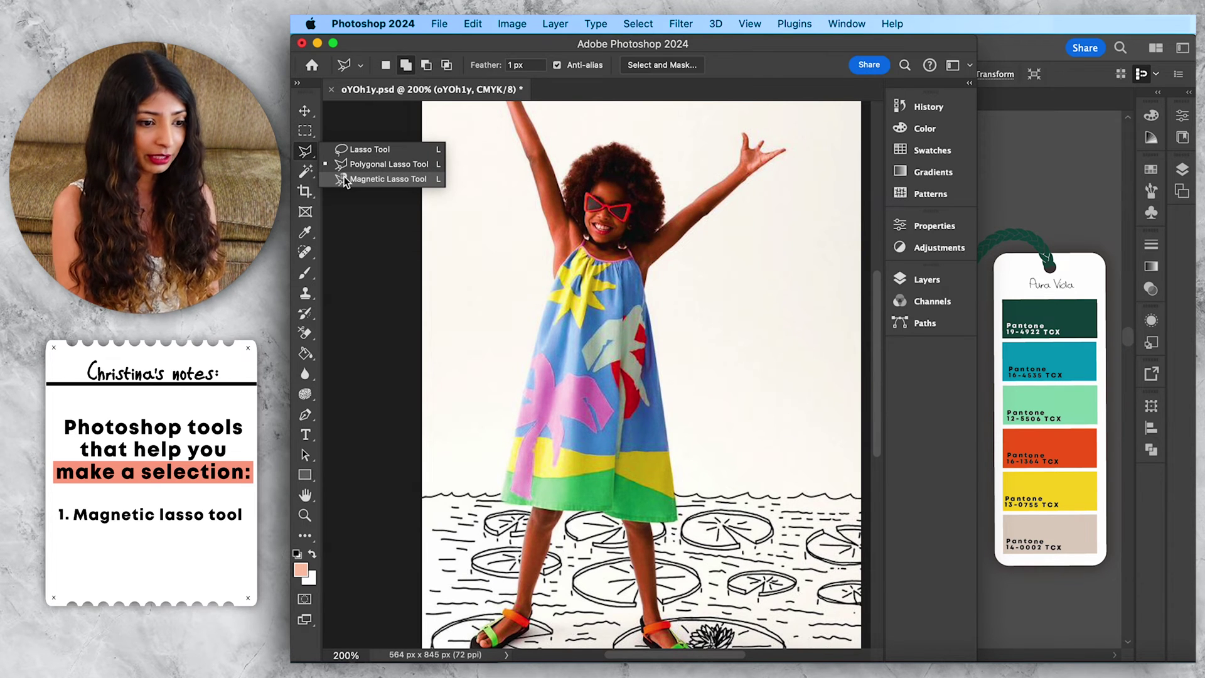
{"action": "left_click", "coordinate": [380, 178]}
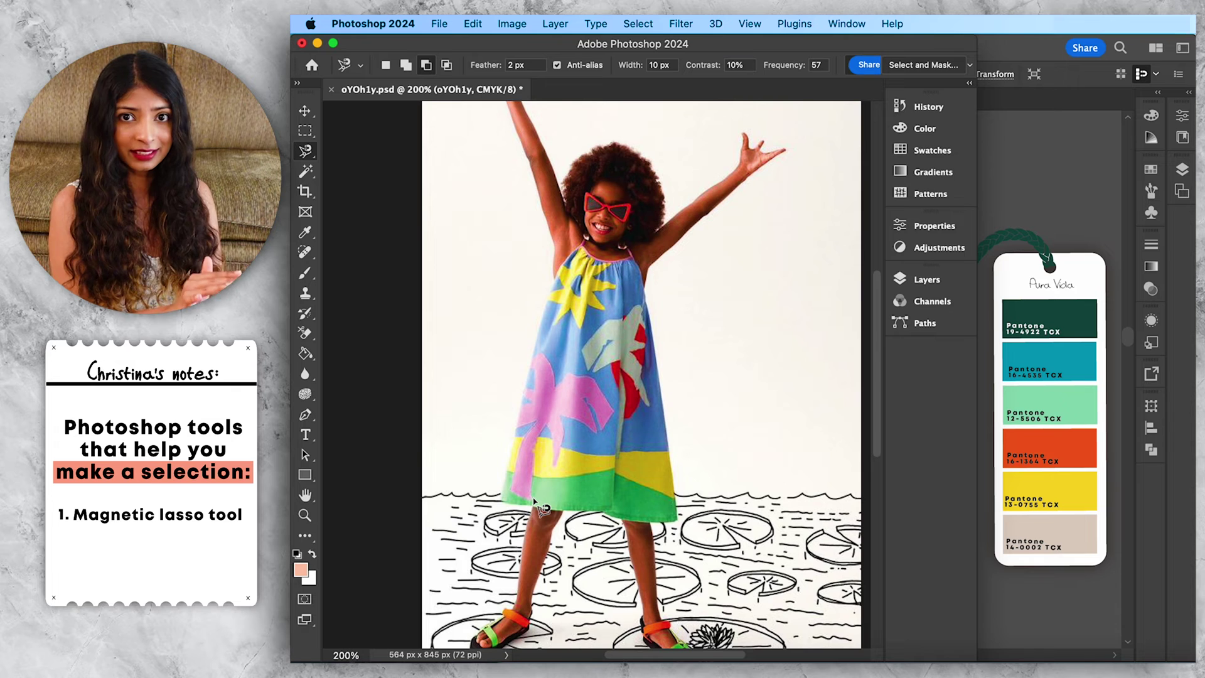
{"action": "left_click", "coordinate": [532, 499]}
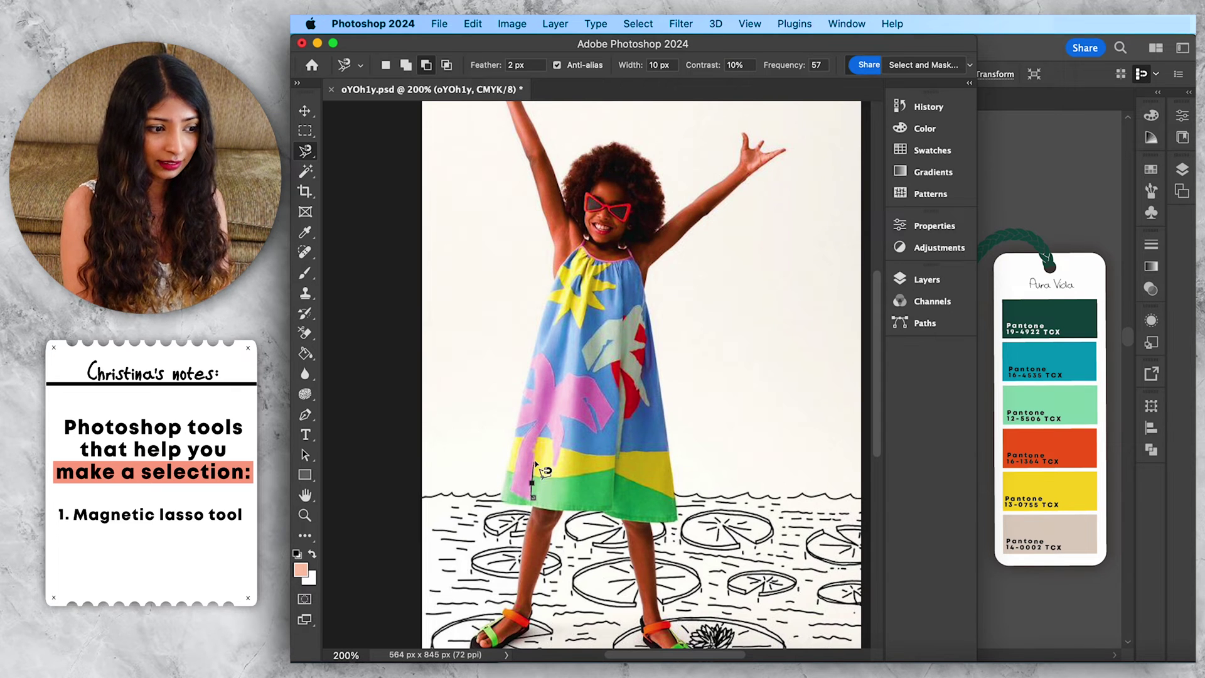